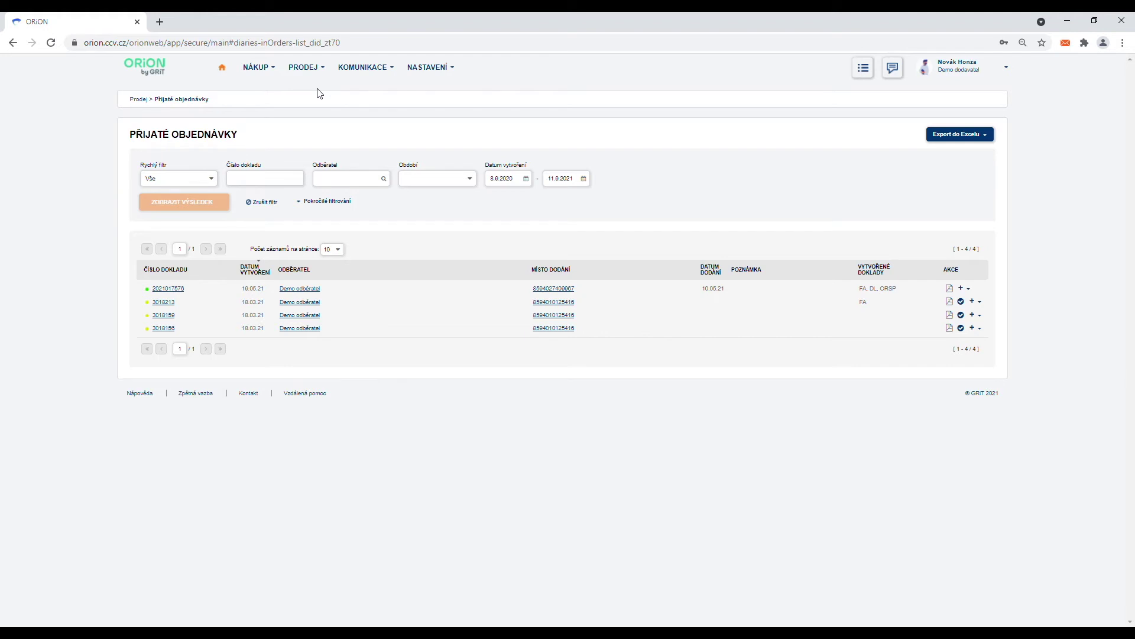
Step: Filter the received orders to Nové and show the results, and restore the quick filter to Vše
{"action": "left_click", "coordinate": [213, 180]}
{"action": "left_click", "coordinate": [175, 207]}
{"action": "left_click", "coordinate": [175, 206]}
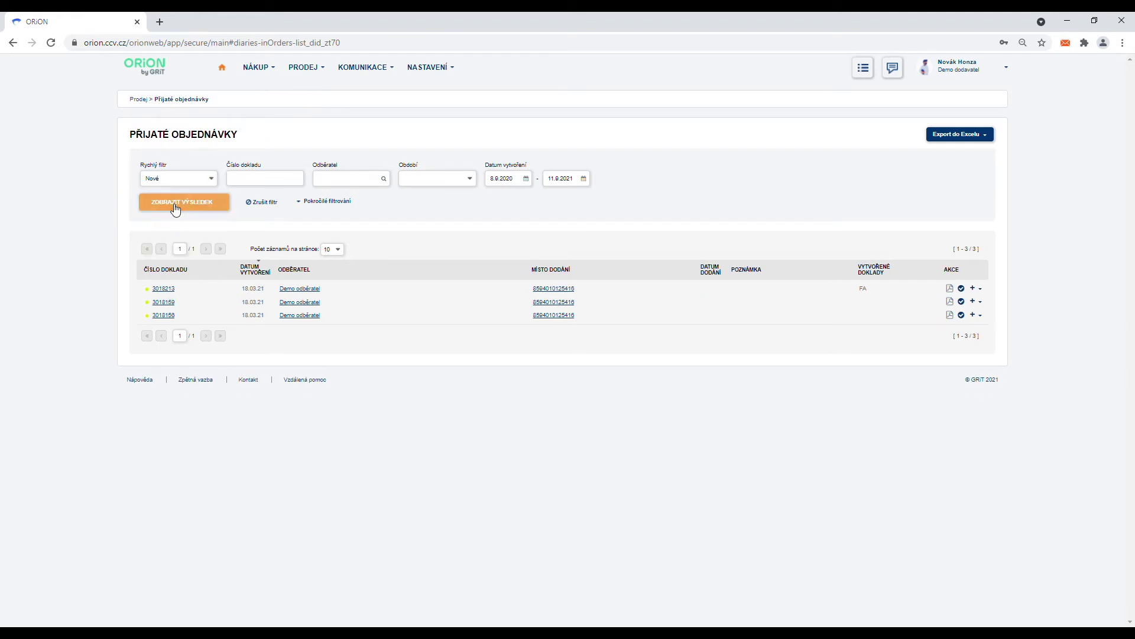
{"action": "left_click", "coordinate": [208, 180]}
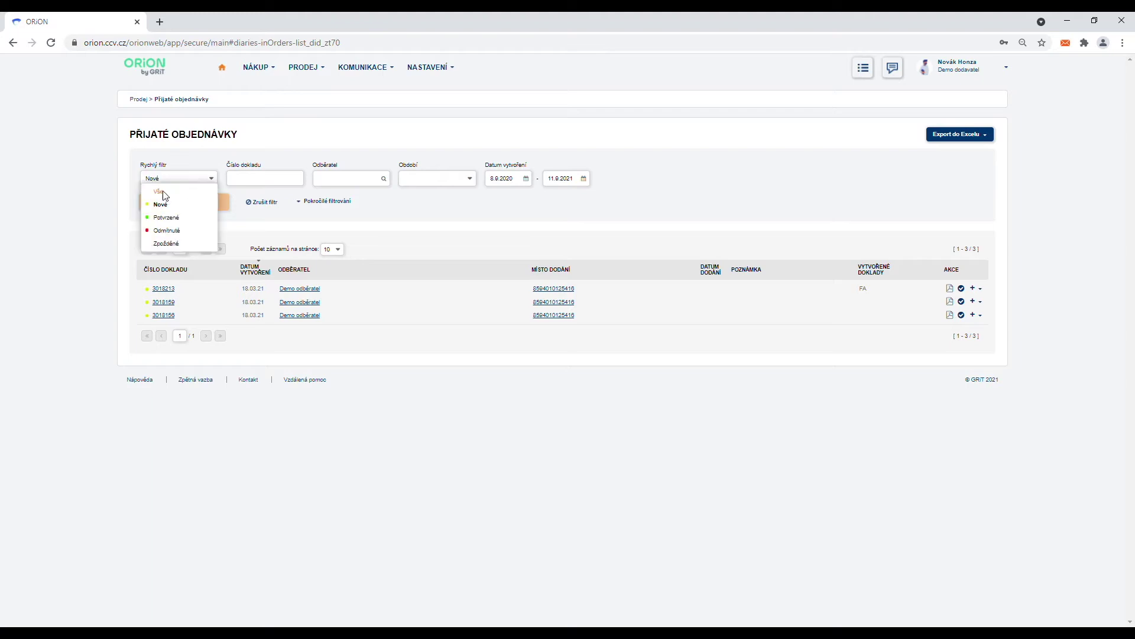
{"action": "left_click", "coordinate": [160, 196]}
{"action": "left_click", "coordinate": [181, 207]}
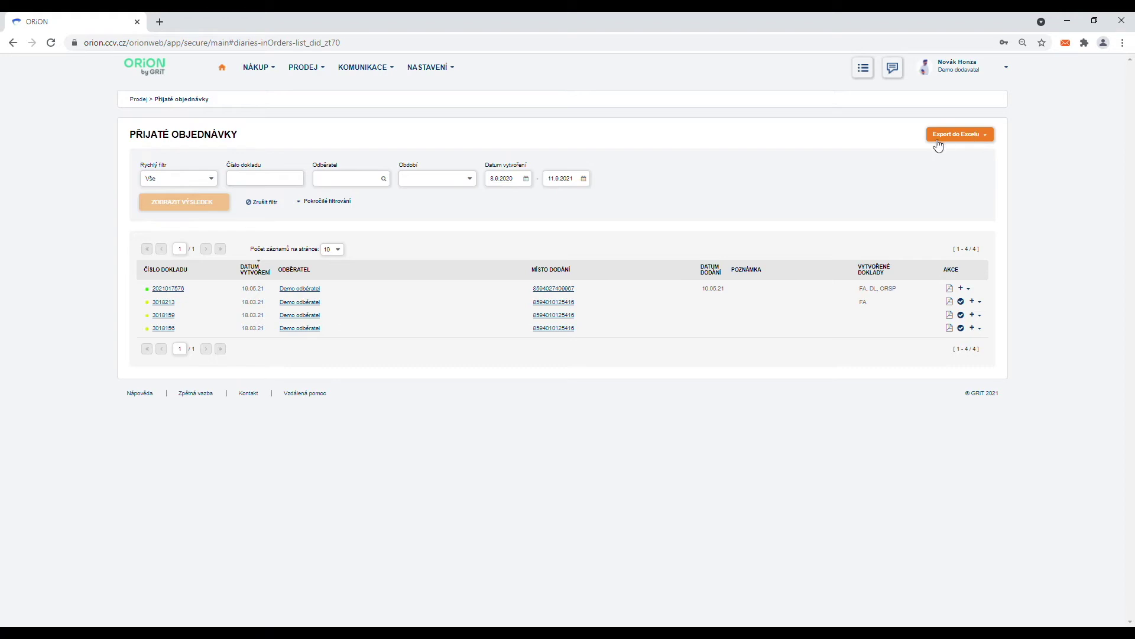
Step: Examine the detail and document preview of the second order in the received orders, and return to the list
{"action": "left_click", "coordinate": [169, 303]}
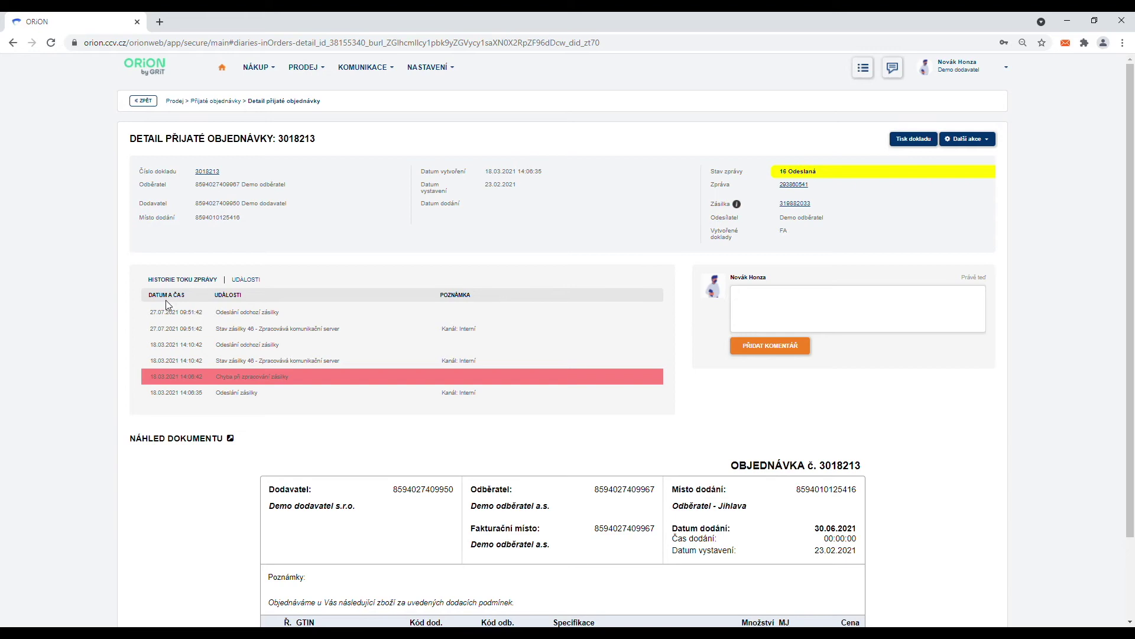
{"action": "scroll", "coordinate": [165, 299], "scroll_direction": "down", "scroll_amount": 2}
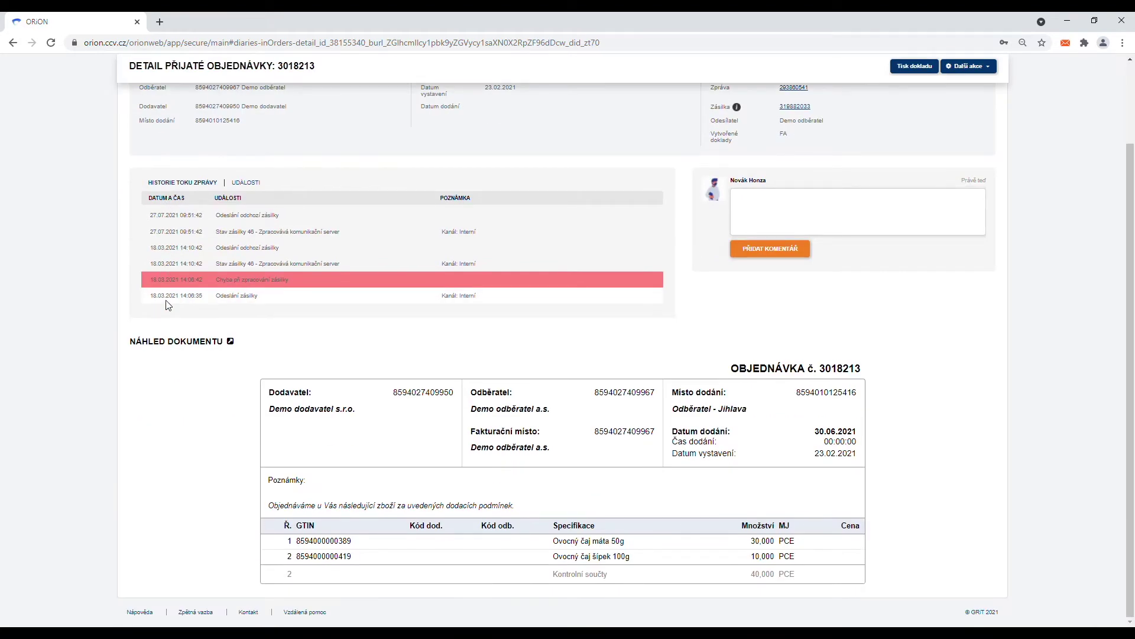
{"action": "scroll", "coordinate": [168, 305], "scroll_direction": "up", "scroll_amount": 2}
{"action": "left_click", "coordinate": [144, 105]}
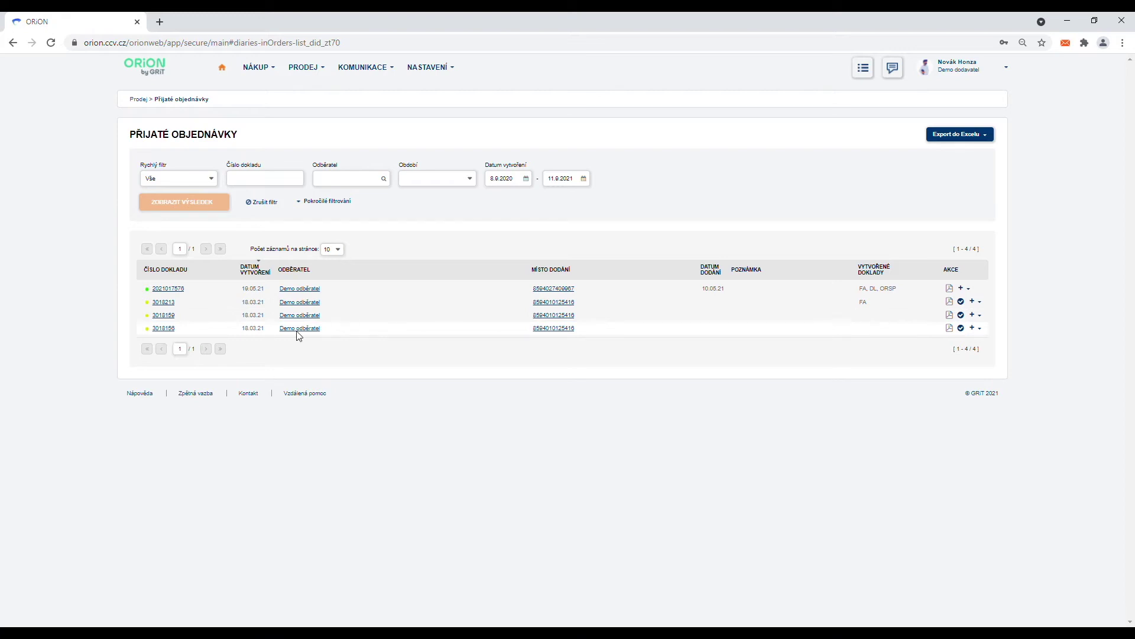
Step: Confirm the second received order (Potvrzení objednávky), and reopen the list of received sales orders
{"action": "left_click", "coordinate": [962, 302]}
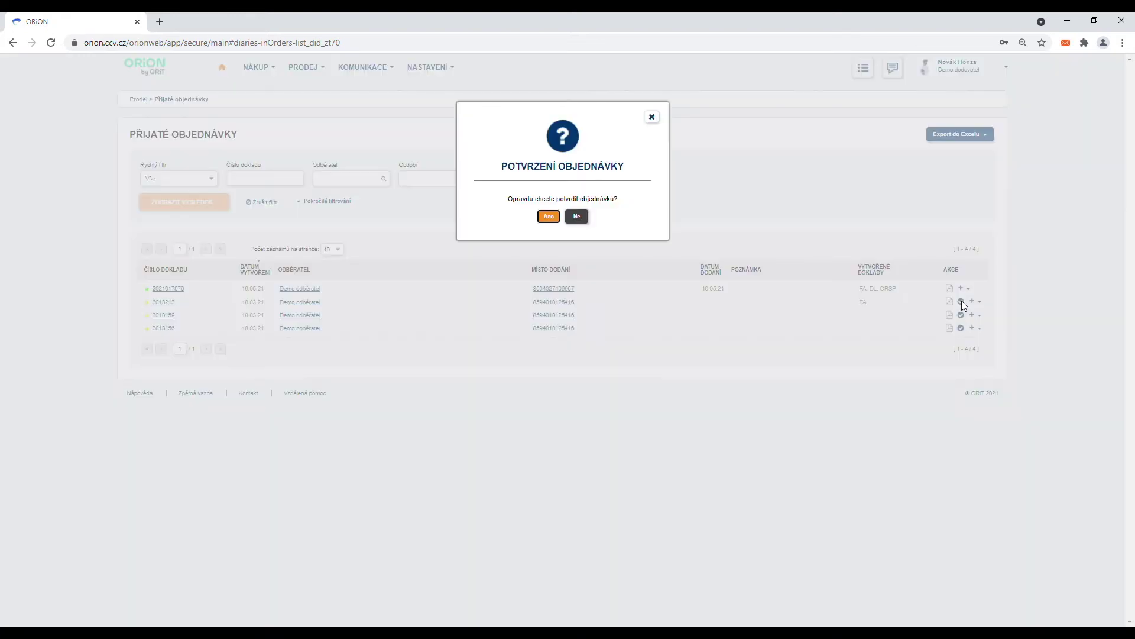
{"action": "left_click", "coordinate": [549, 217]}
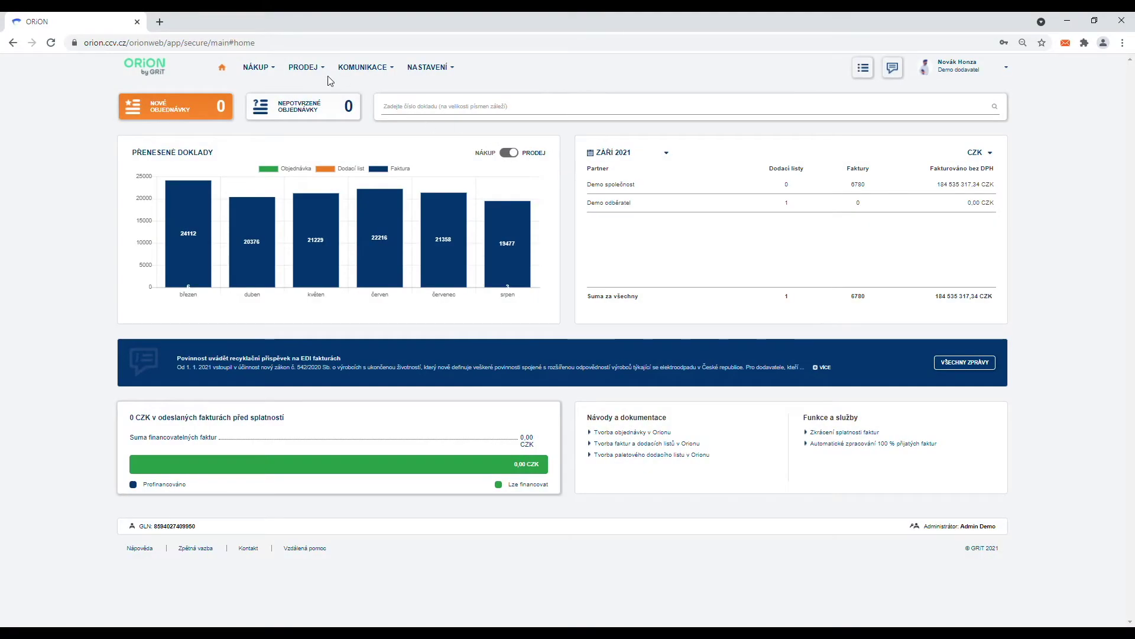
{"action": "left_click", "coordinate": [320, 67]}
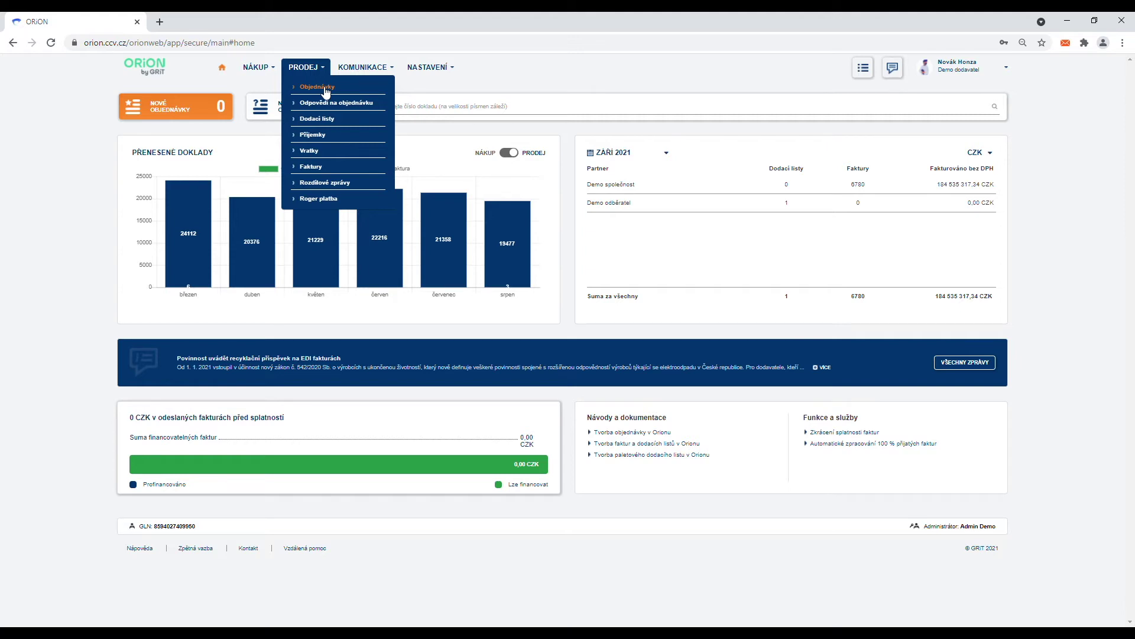
{"action": "left_click", "coordinate": [326, 91]}
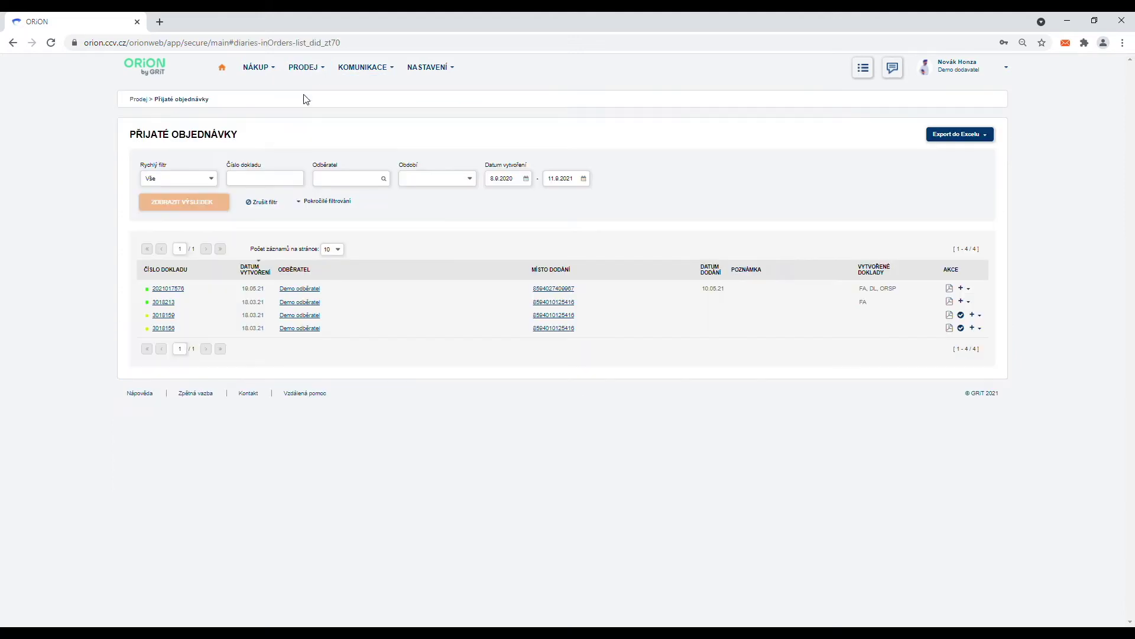
Step: Start a delivery note (Vytvořit dodací list) from the detail of the first received order, and look through the prefilled form
{"action": "left_click", "coordinate": [968, 290]}
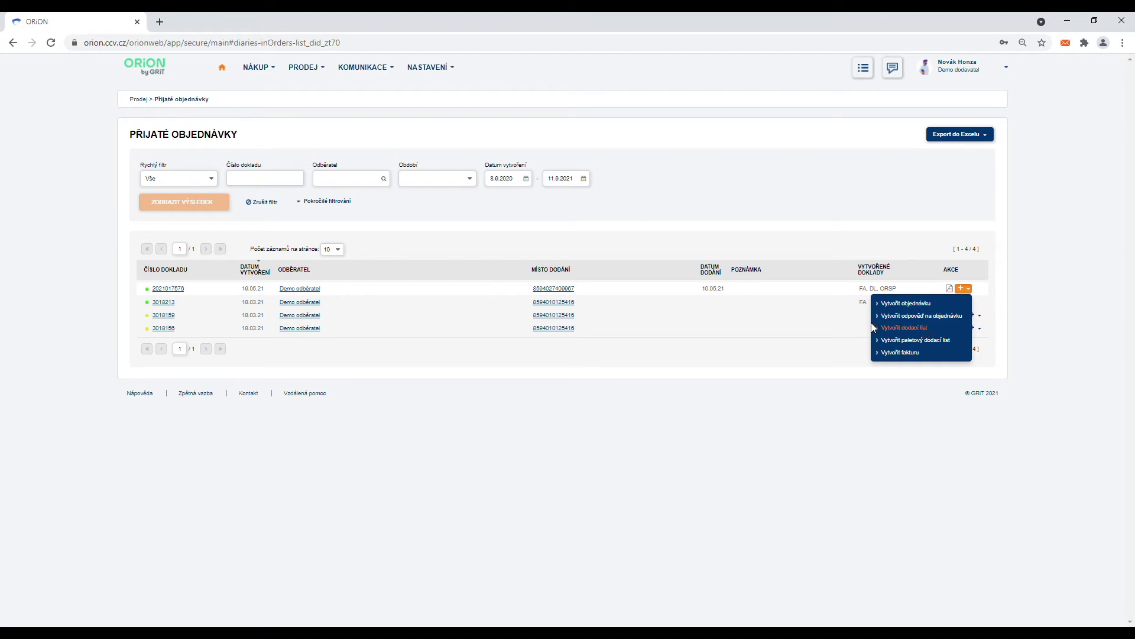
{"action": "left_click", "coordinate": [819, 232]}
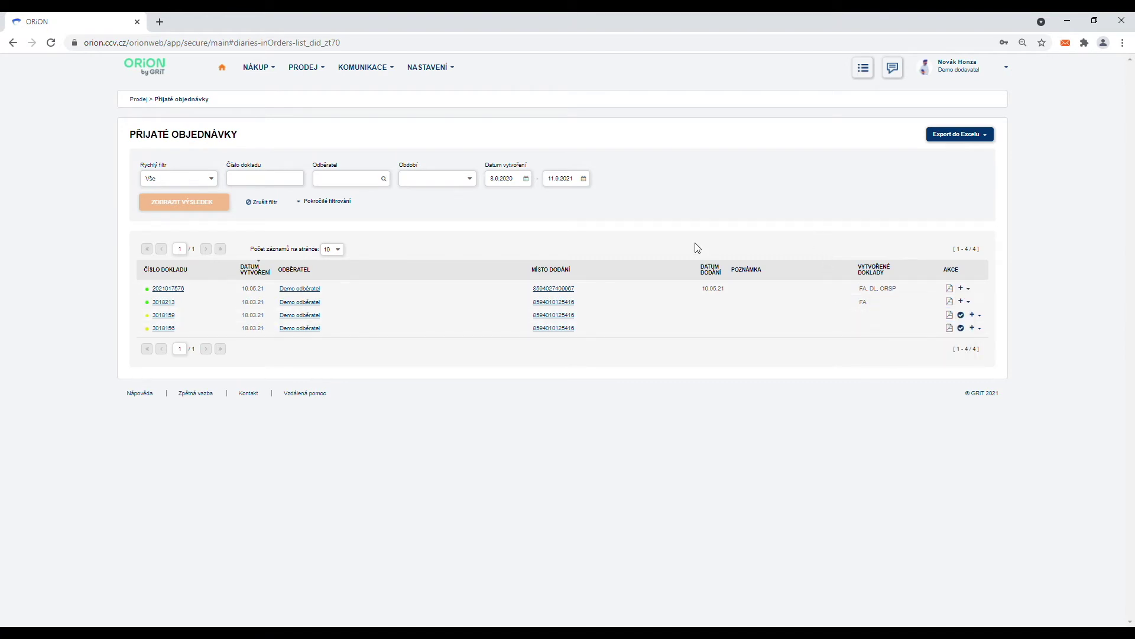
{"action": "left_click", "coordinate": [172, 290]}
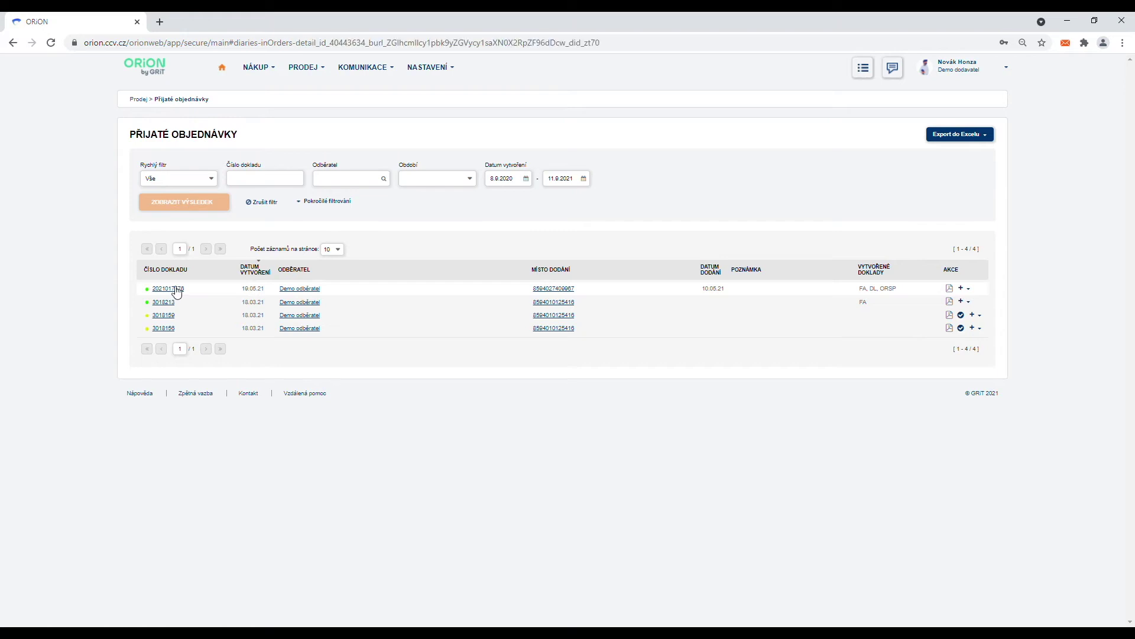
{"action": "left_click", "coordinate": [969, 148]}
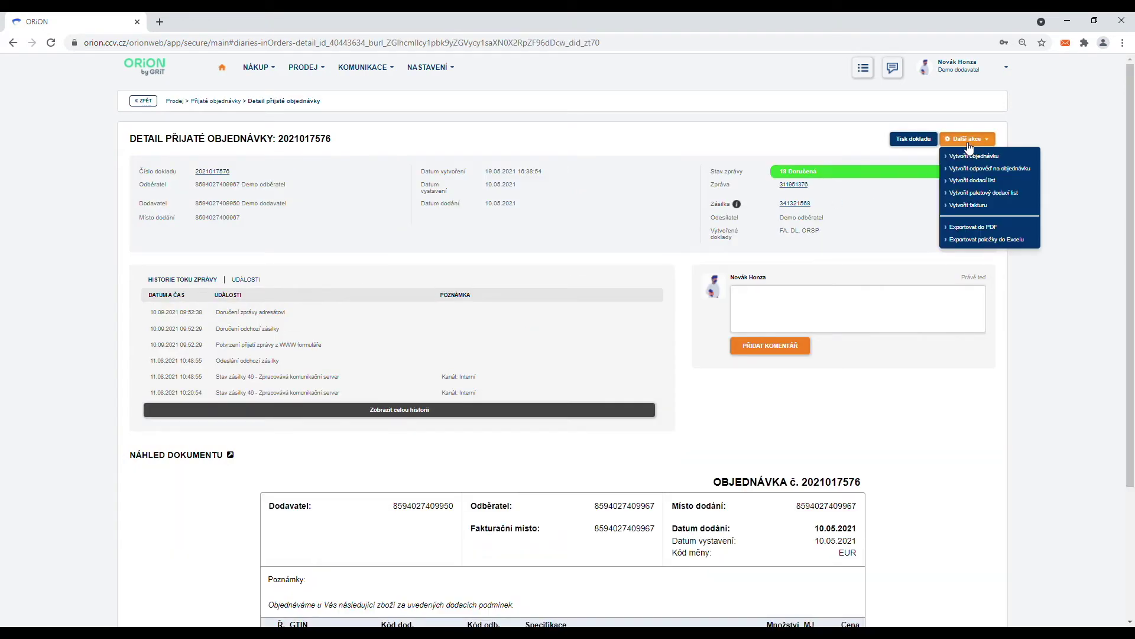
{"action": "left_click", "coordinate": [969, 181]}
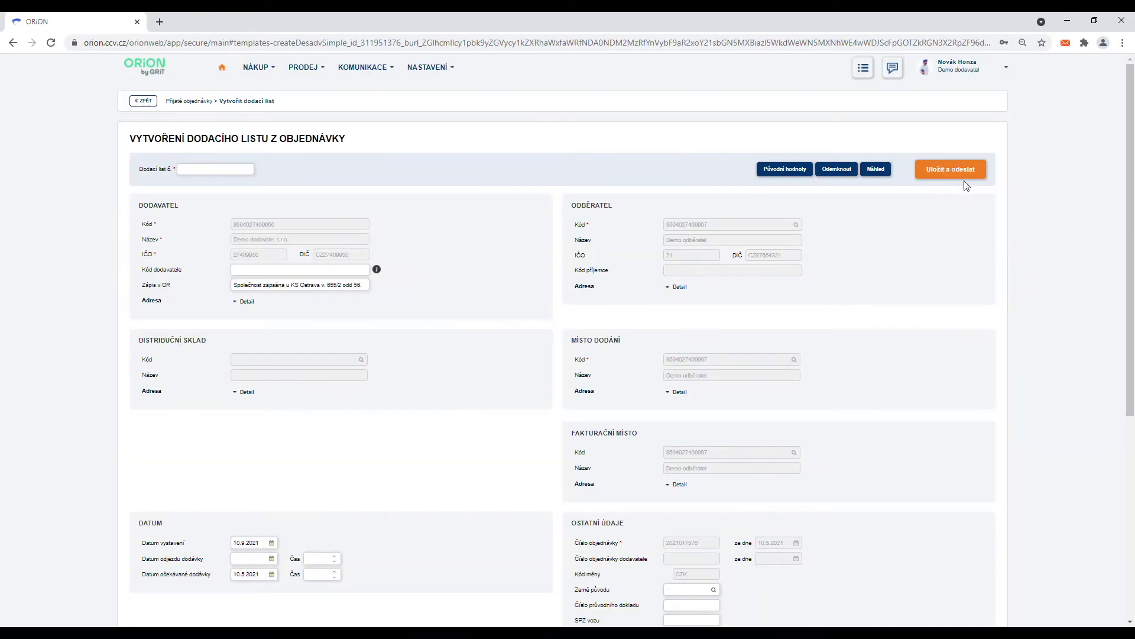
{"action": "scroll", "coordinate": [931, 328], "scroll_direction": "down", "scroll_amount": 5}
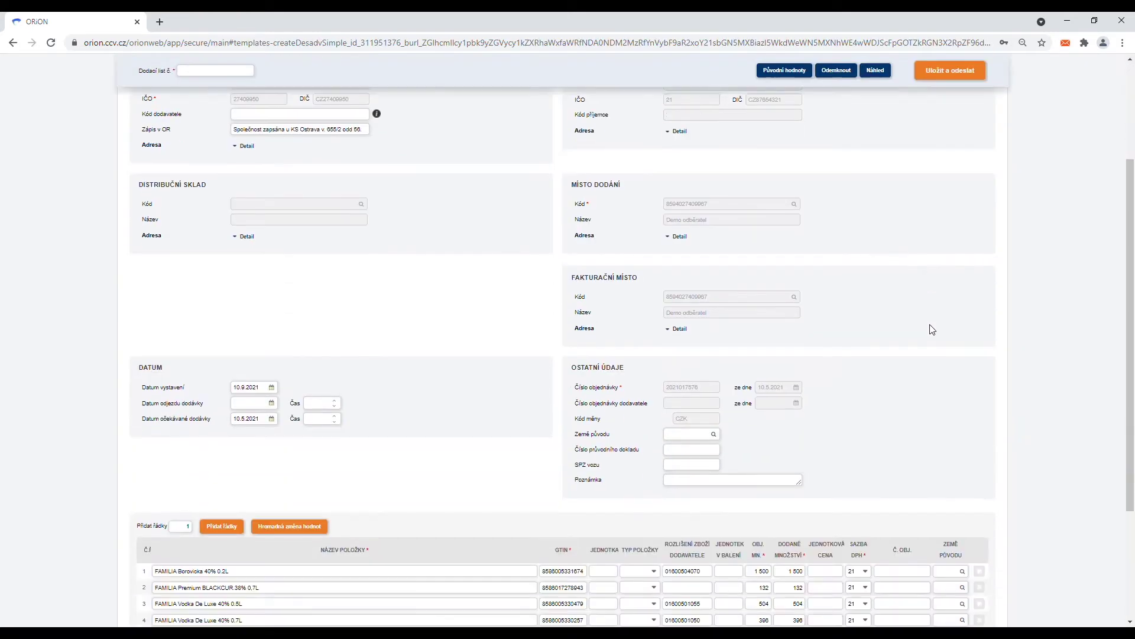
{"action": "scroll", "coordinate": [931, 332], "scroll_direction": "up", "scroll_amount": 5}
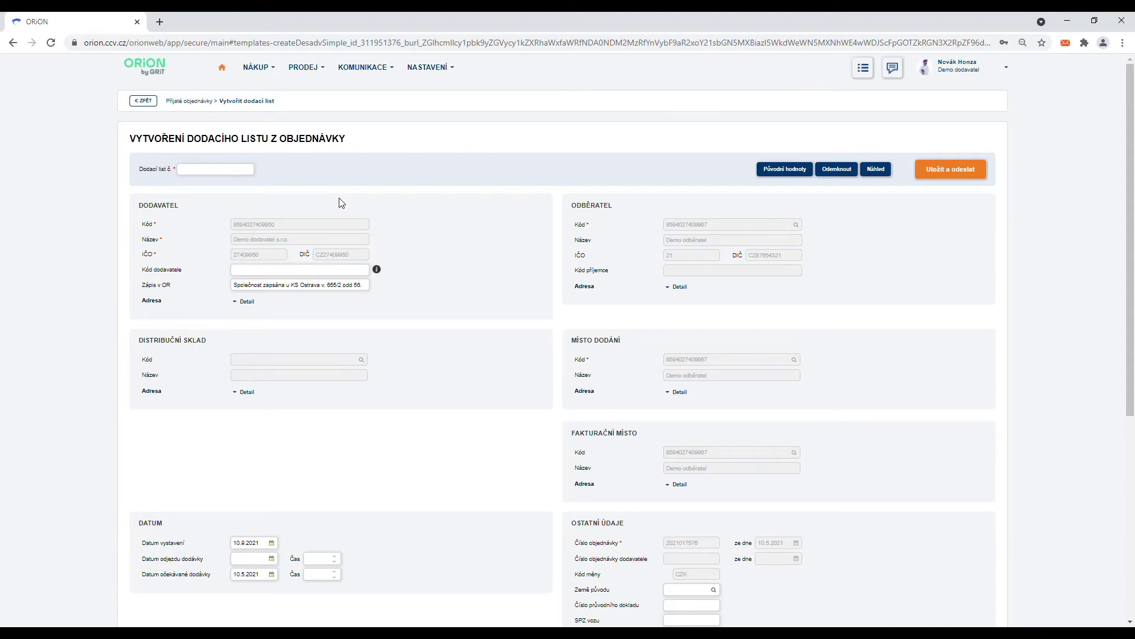
Step: Enter delivery note number 87623572 and departure date 10.9.2021, and check the item rows
{"action": "left_click", "coordinate": [231, 171]}
{"action": "type", "text": "87623572"}
{"action": "left_click", "coordinate": [274, 559]}
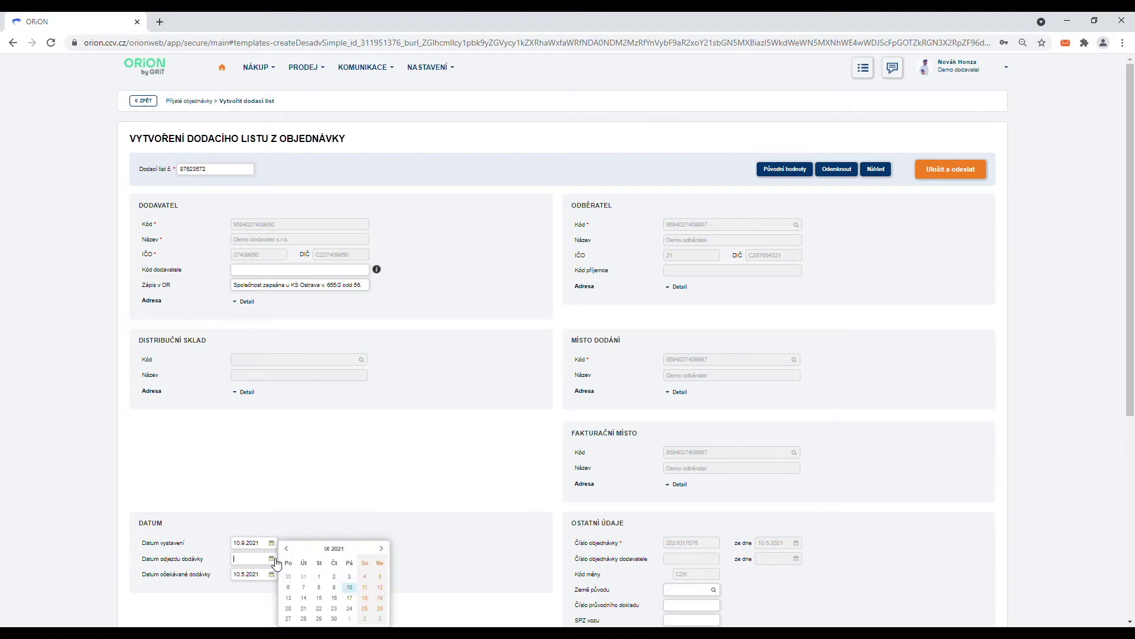
{"action": "left_click", "coordinate": [352, 589]}
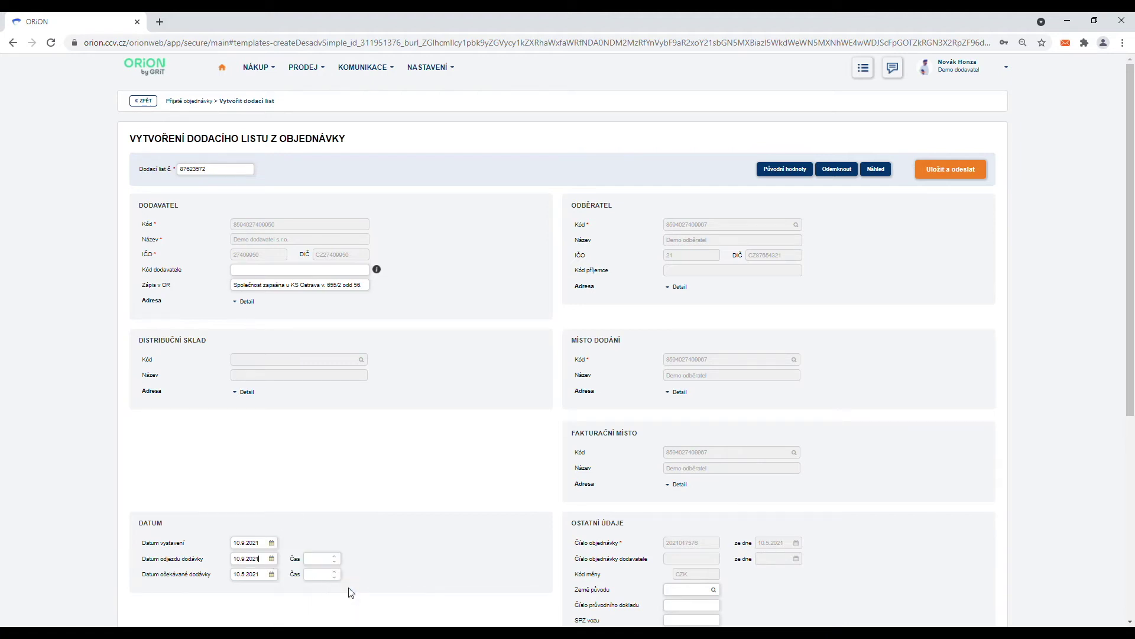
{"action": "scroll", "coordinate": [355, 586], "scroll_direction": "down", "scroll_amount": 5}
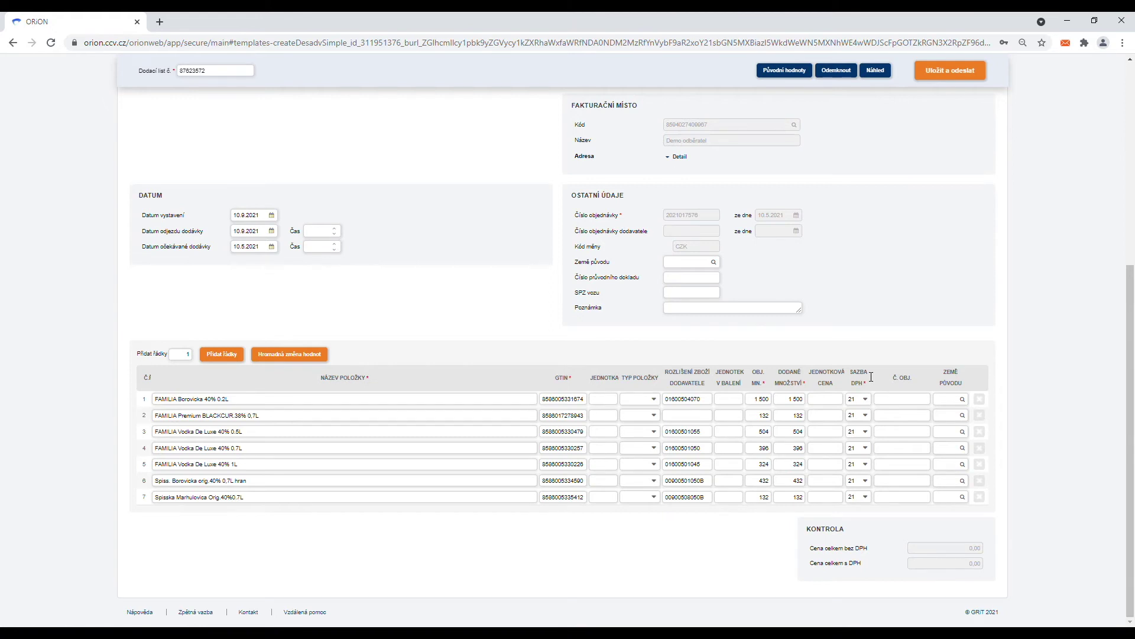
{"action": "scroll", "coordinate": [871, 377], "scroll_direction": "up", "scroll_amount": 6}
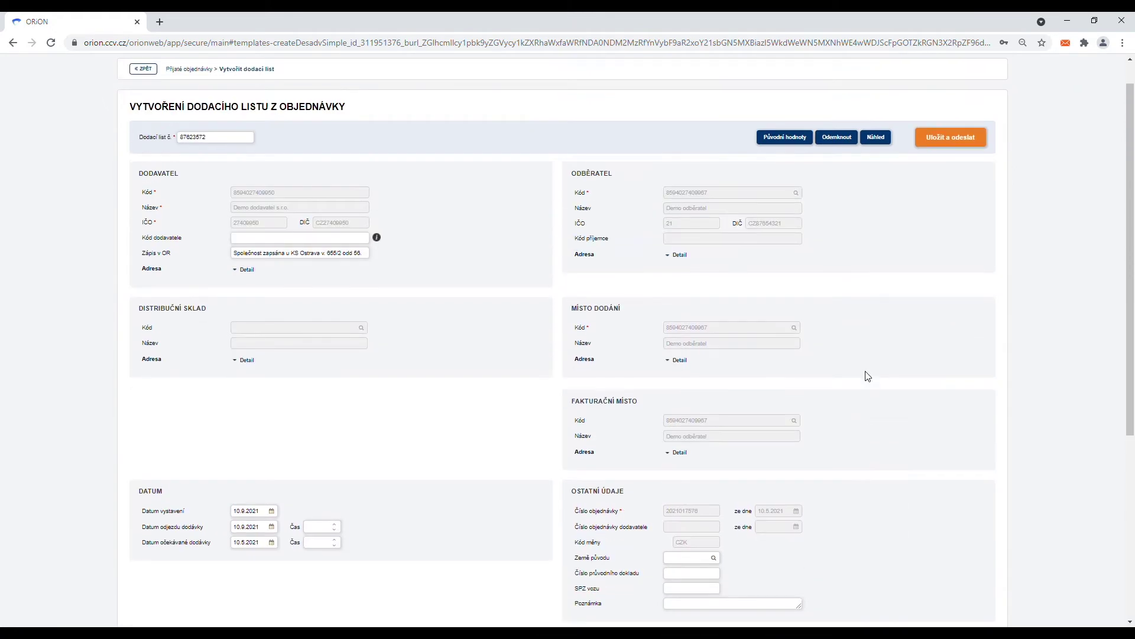
Step: Unlock and relock the prefilled fields, and save and send the delivery note
{"action": "left_click", "coordinate": [838, 170]}
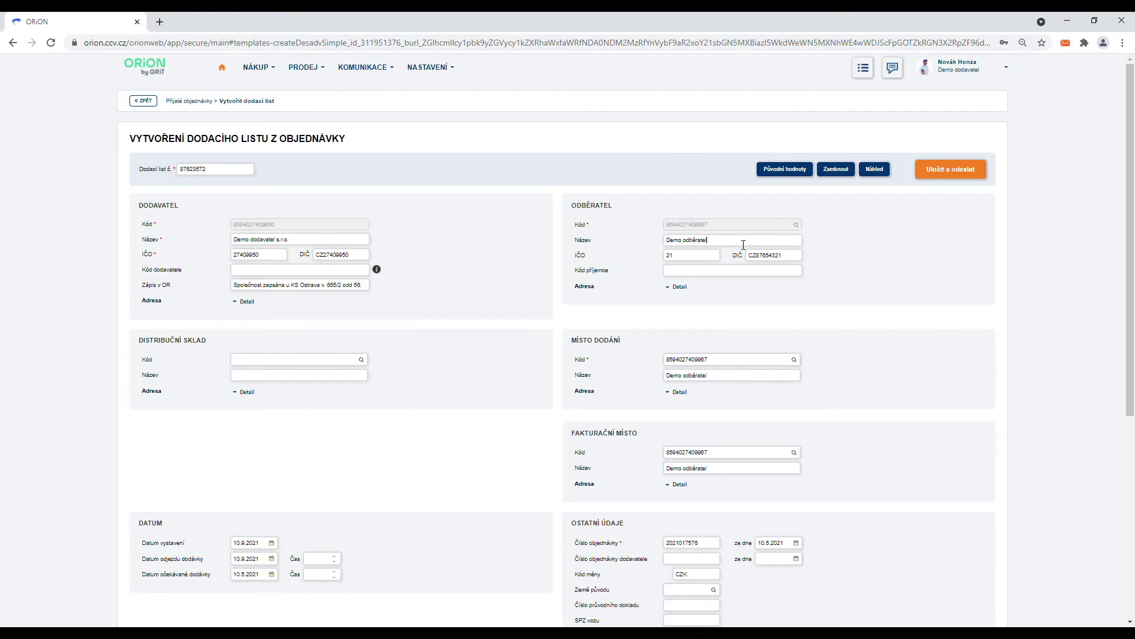
{"action": "left_click", "coordinate": [844, 170]}
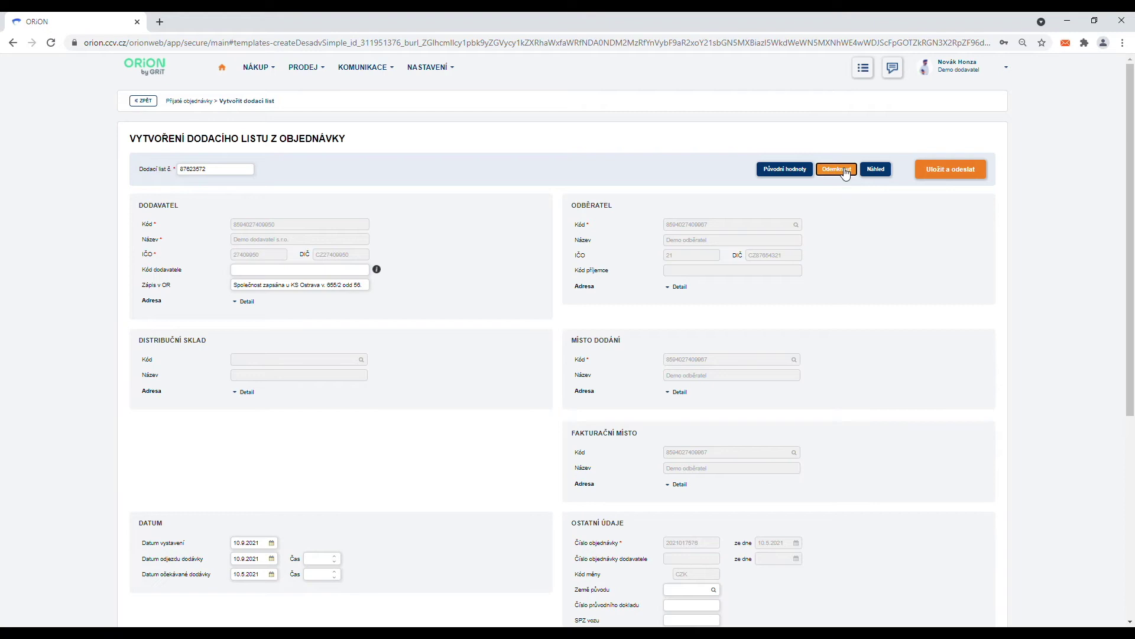
{"action": "left_click", "coordinate": [954, 171]}
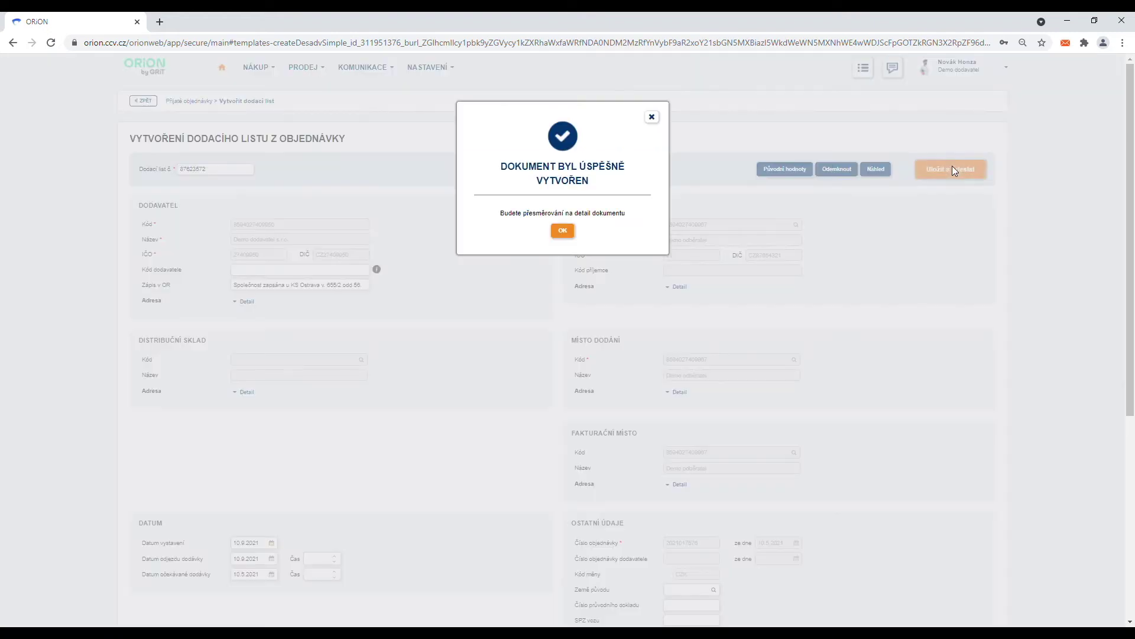
{"action": "left_click", "coordinate": [563, 231]}
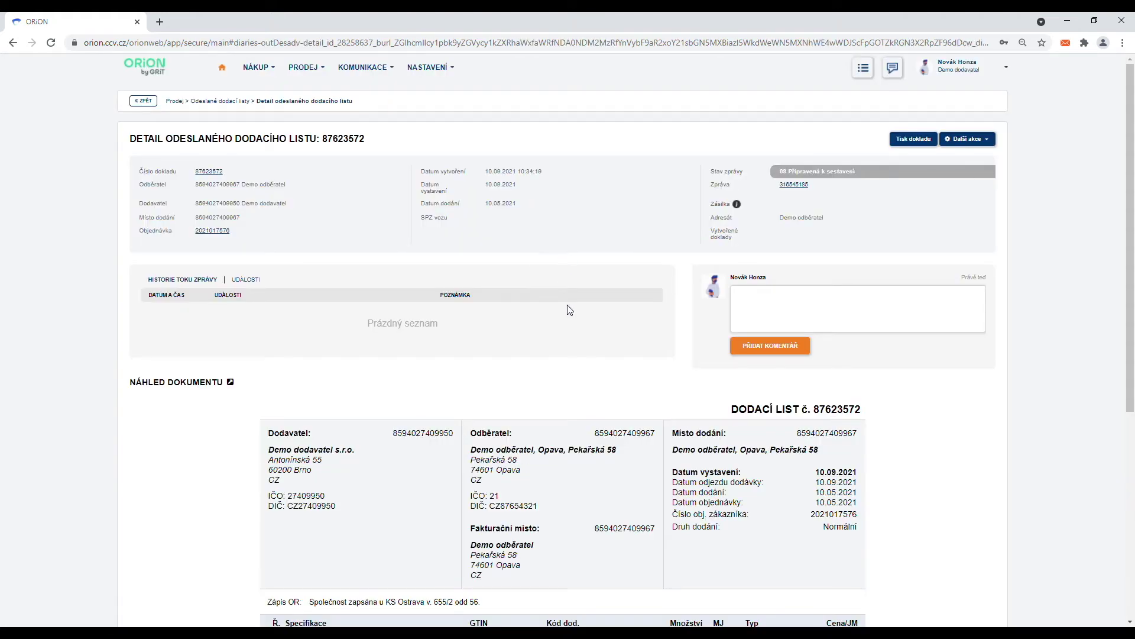
Step: Review the sent delivery note's document preview and item rows, and open the list of sales delivery notes
{"action": "scroll", "coordinate": [571, 319], "scroll_direction": "down", "scroll_amount": 5}
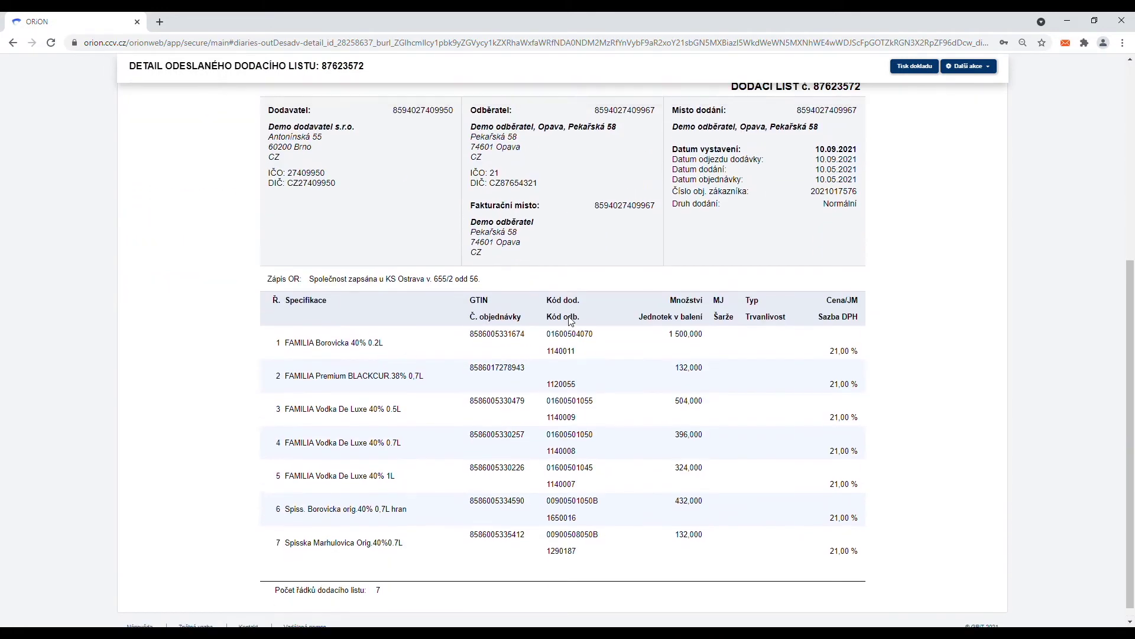
{"action": "scroll", "coordinate": [571, 320], "scroll_direction": "up", "scroll_amount": 5}
{"action": "left_click", "coordinate": [326, 76]}
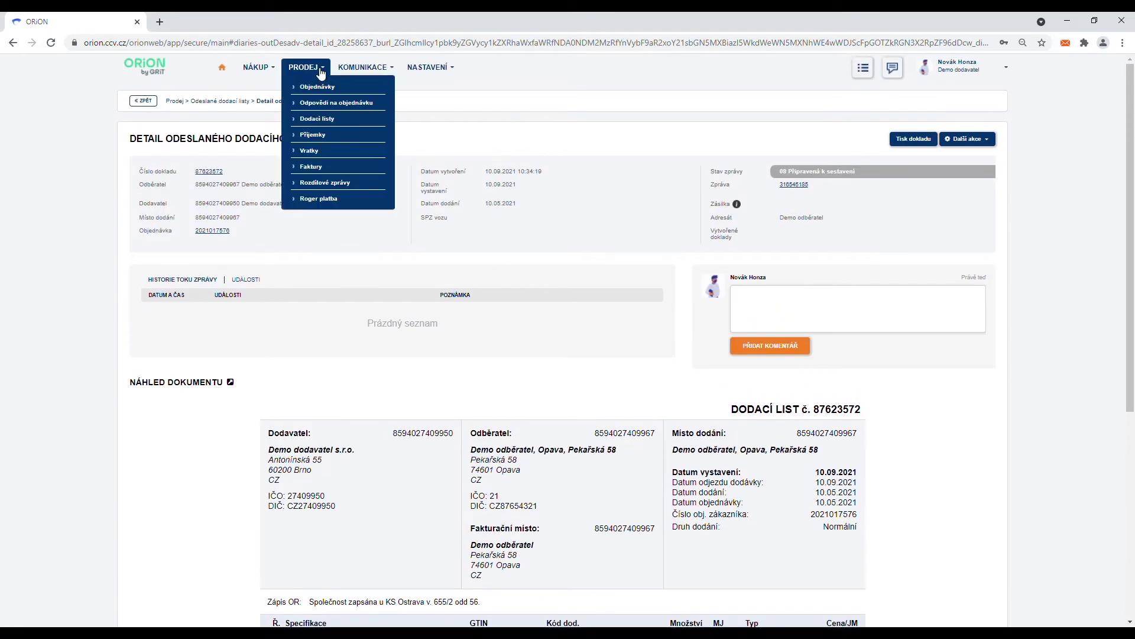
{"action": "left_click", "coordinate": [316, 118]}
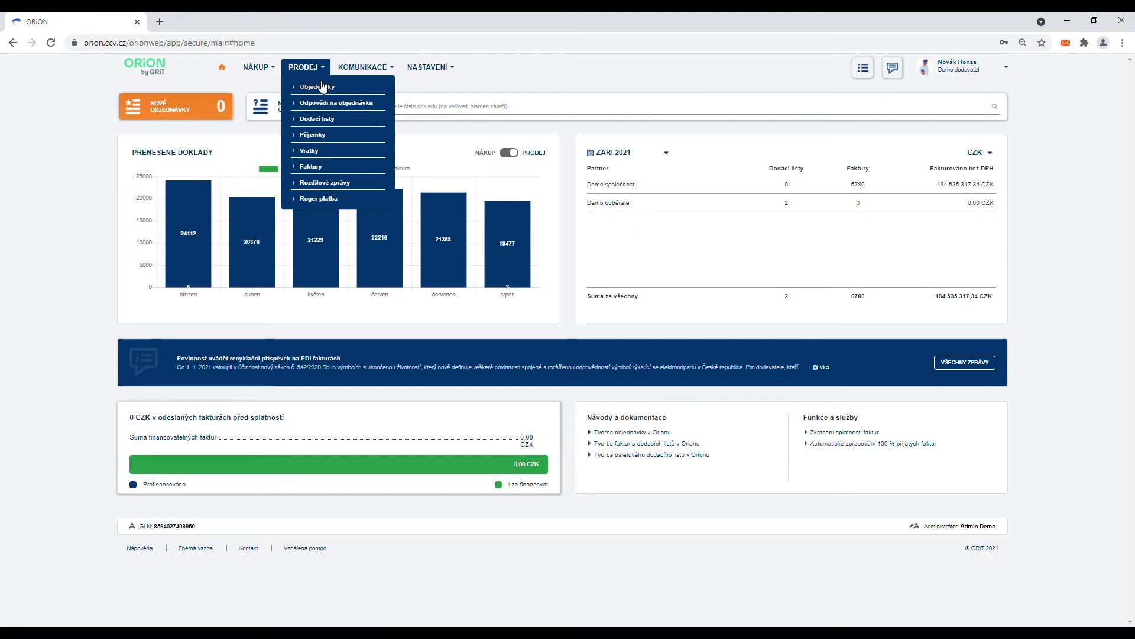
Step: Open the received sales orders and start a pallet delivery note (Vytvořit paletový dodací list) from the first order
{"action": "left_click", "coordinate": [320, 84]}
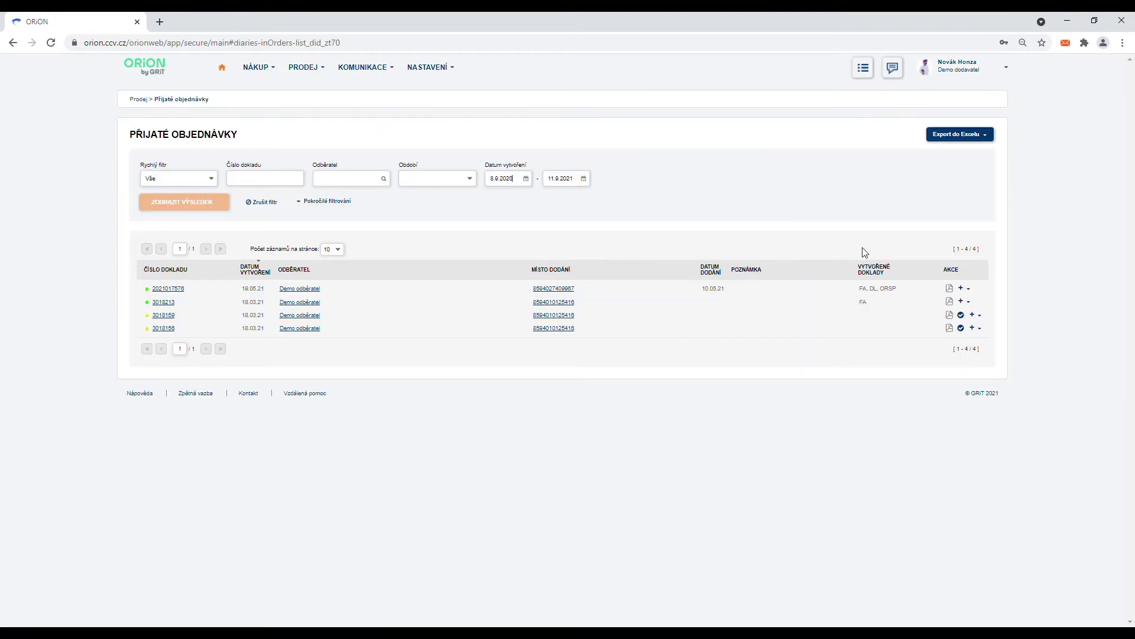
{"action": "left_click", "coordinate": [970, 290]}
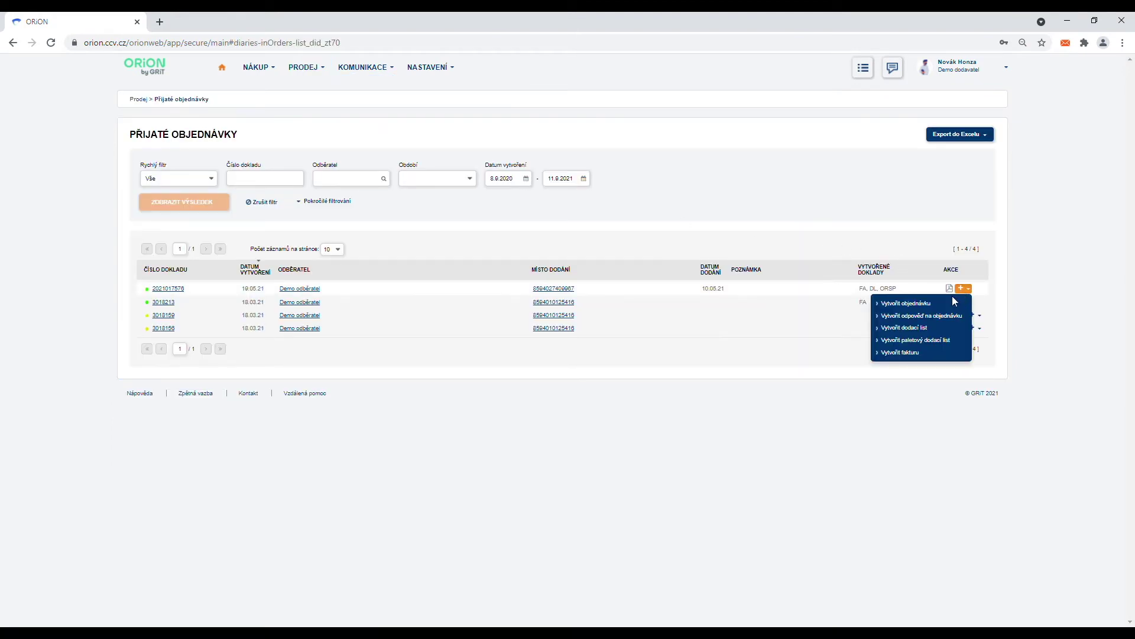
{"action": "left_click", "coordinate": [933, 345]}
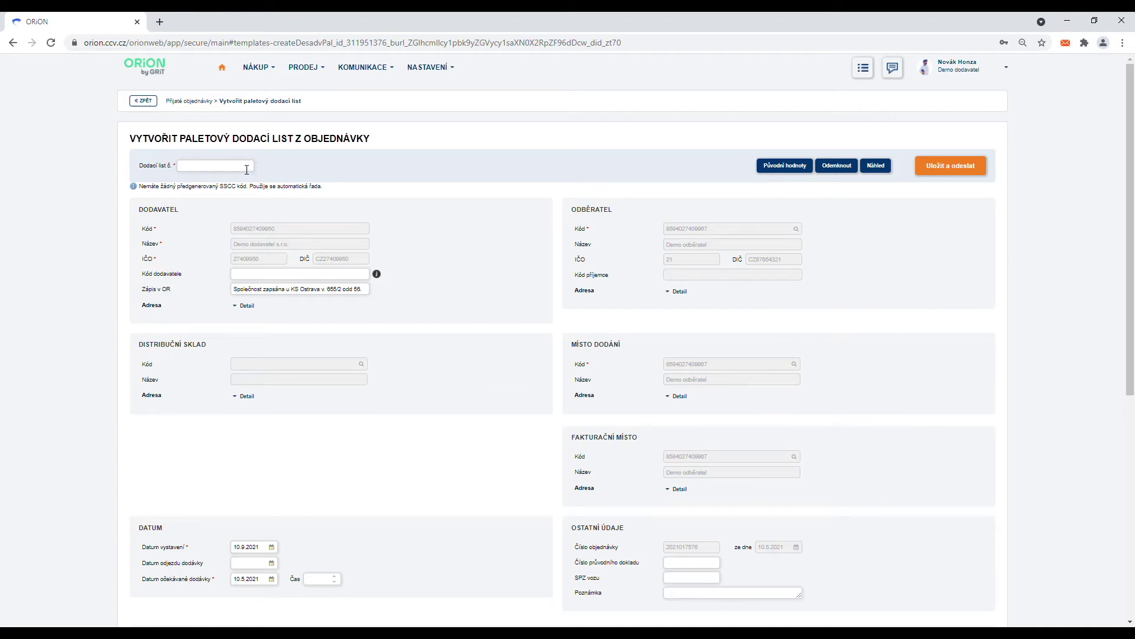
Step: Fill in the pallet delivery note with number 8736824 and departure date 10.9.2021, and save and send it
{"action": "type", "text": "8736824"}
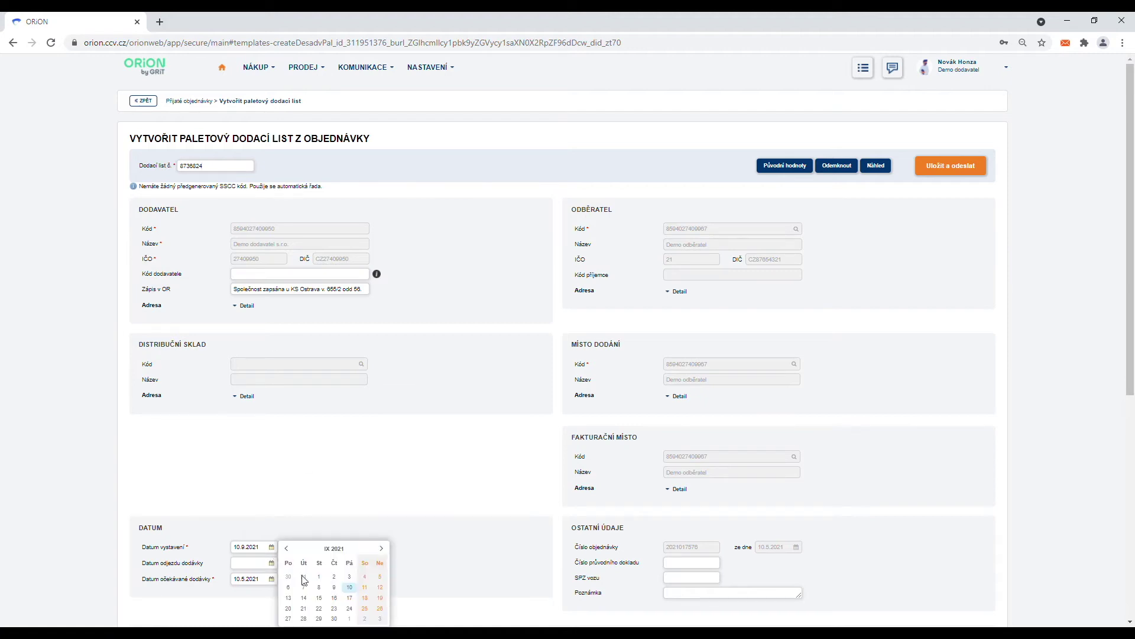
{"action": "left_click", "coordinate": [350, 587]}
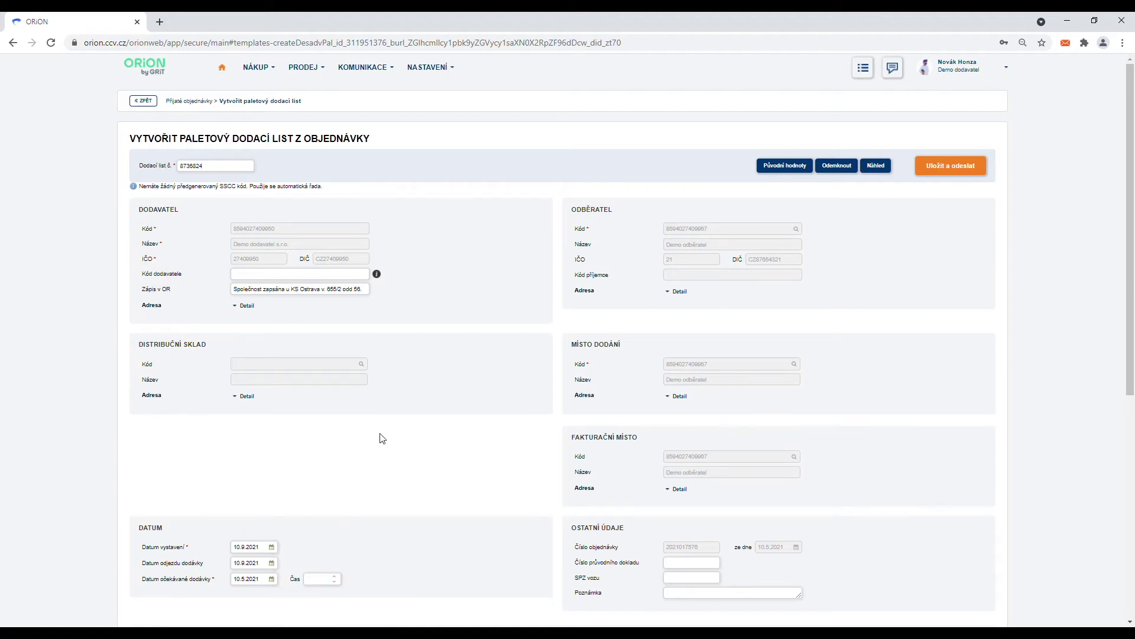
{"action": "scroll", "coordinate": [381, 436], "scroll_direction": "down", "scroll_amount": 6}
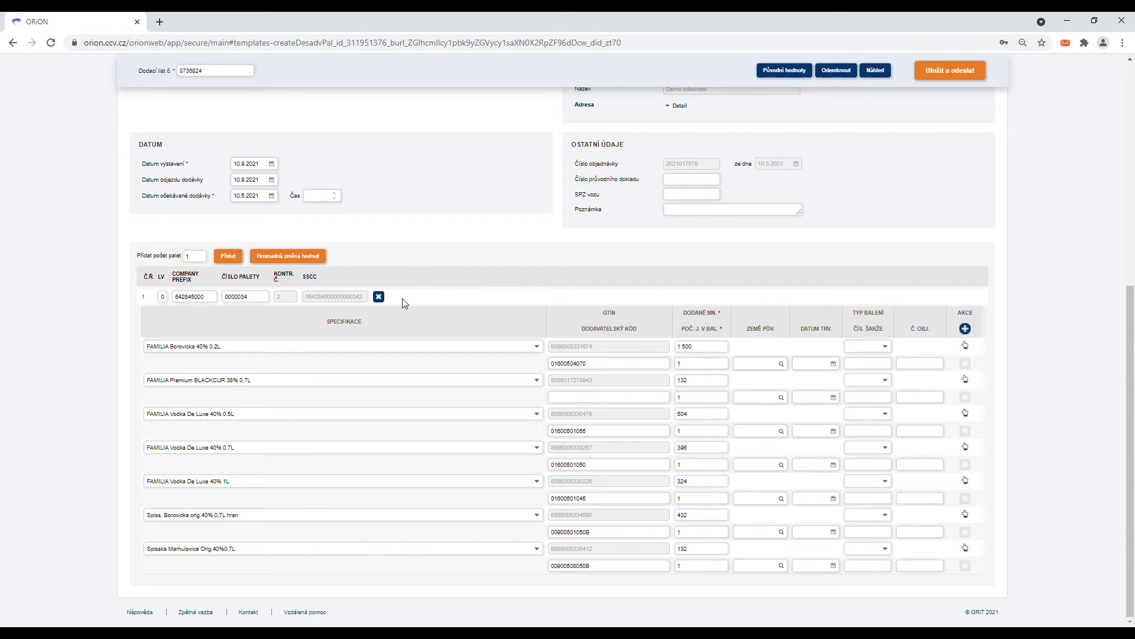
{"action": "left_click", "coordinate": [950, 71]}
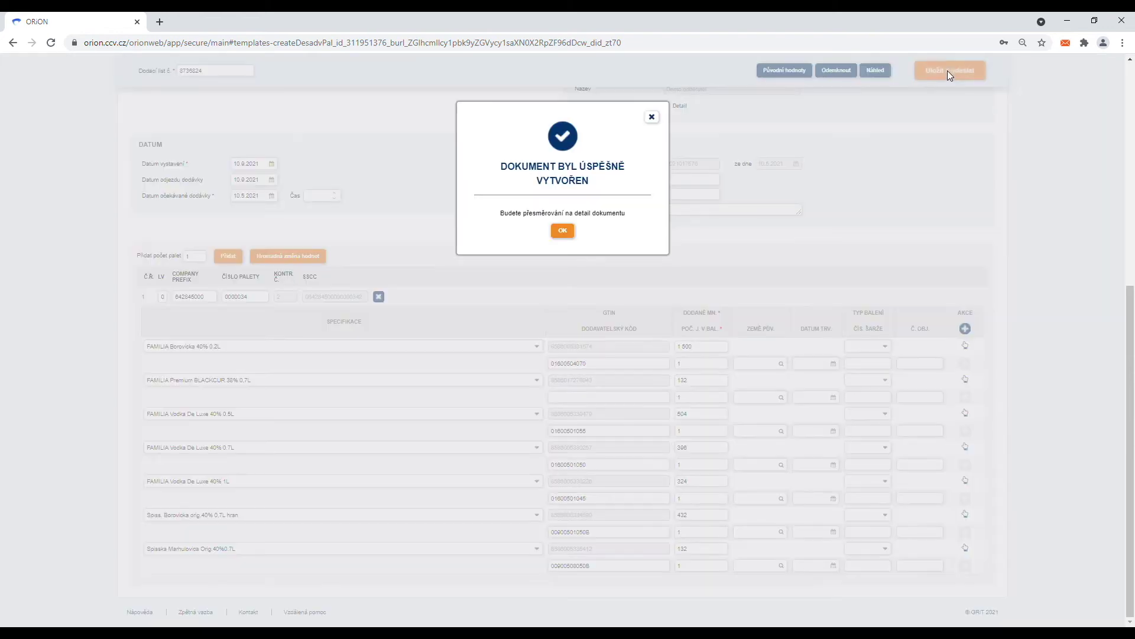
Step: Acknowledge the created document and open the detail of delivery note 8736824 from the list of sent delivery notes
{"action": "left_click", "coordinate": [564, 233]}
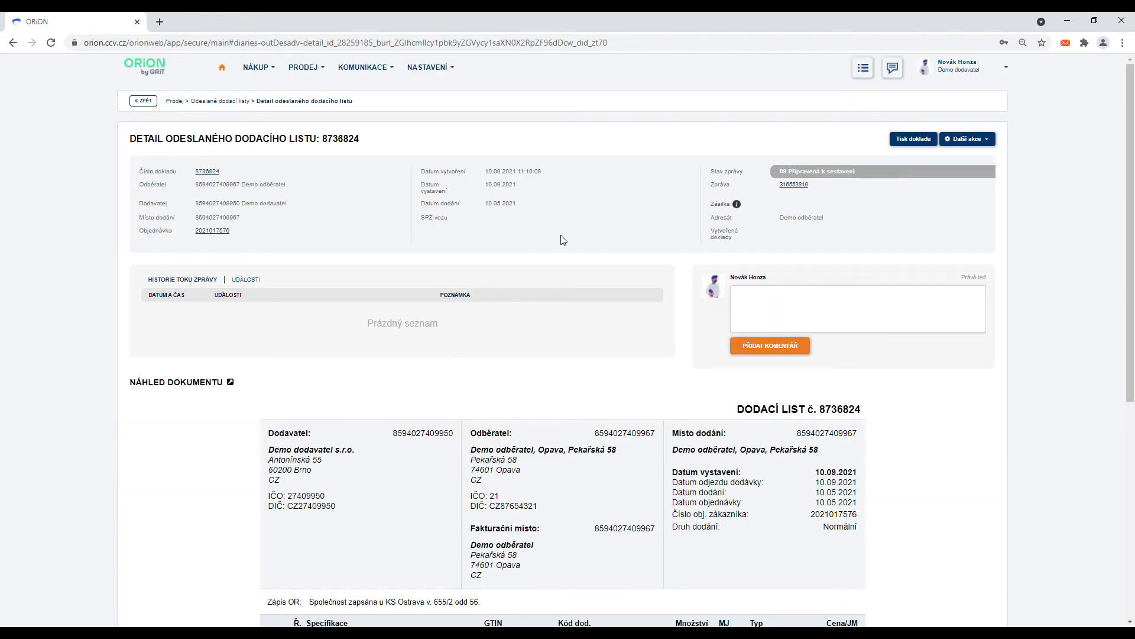
{"action": "left_click", "coordinate": [318, 66]}
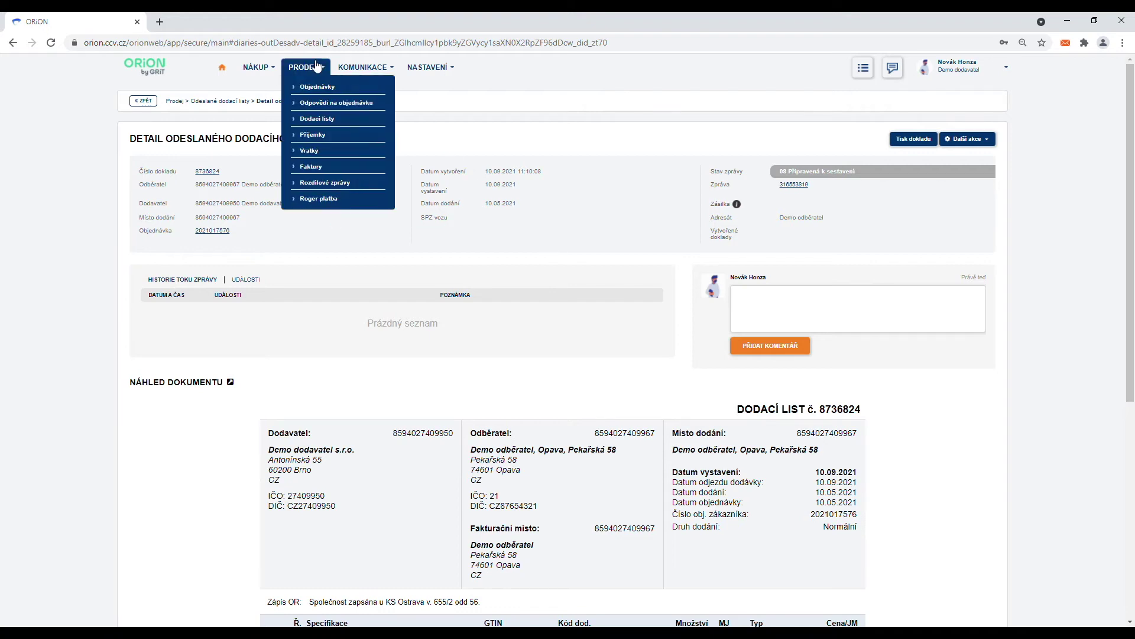
{"action": "left_click", "coordinate": [328, 118]}
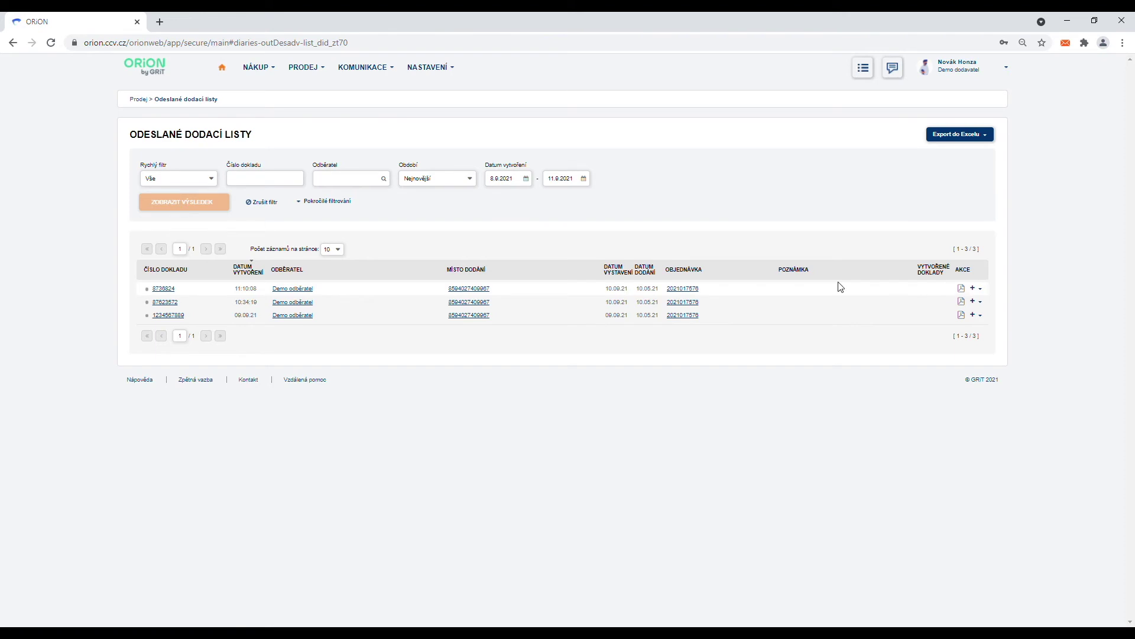
{"action": "left_click", "coordinate": [162, 289]}
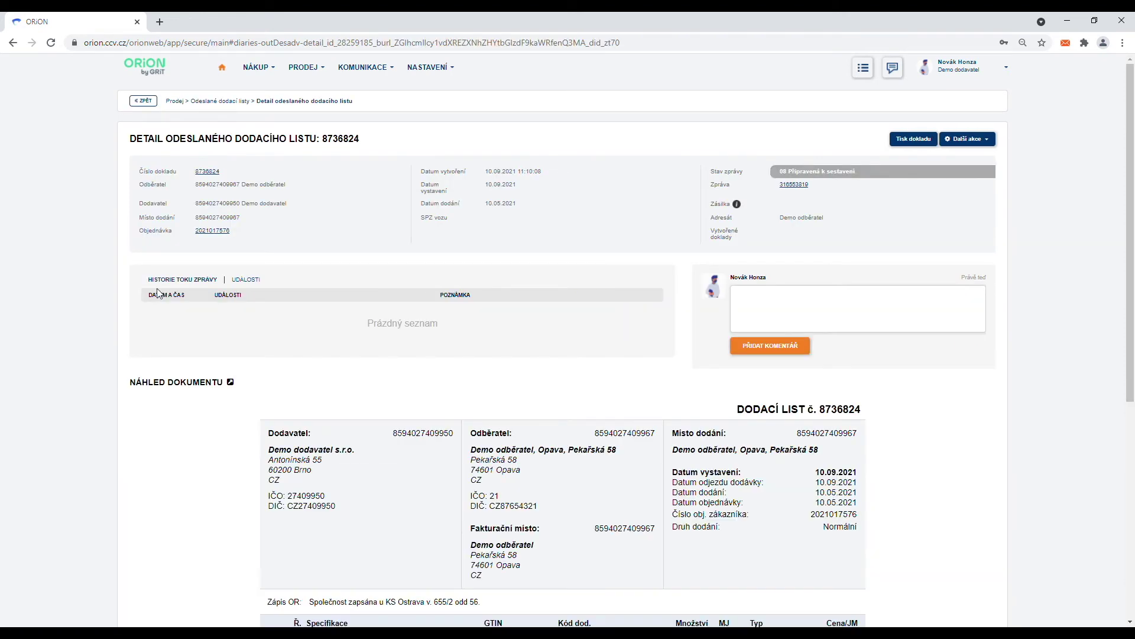
Step: Generate the delivery note's SSCC labels (Tisk SSCC etiket) and open the resulting file sscc-8736824.pdf
{"action": "left_click", "coordinate": [994, 142]}
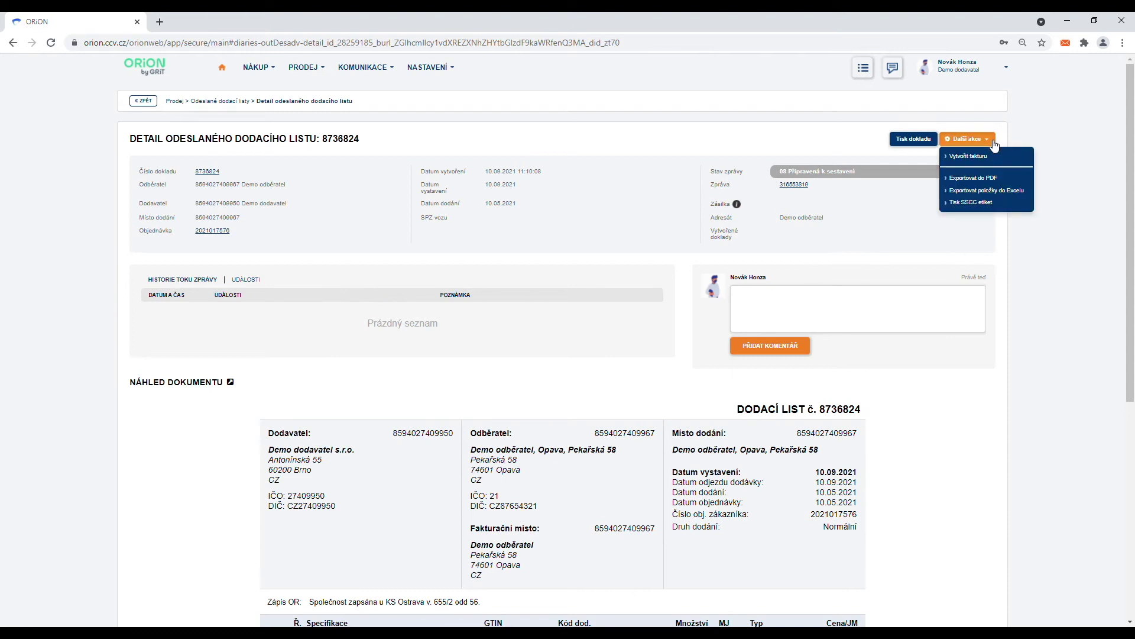
{"action": "left_click", "coordinate": [983, 203]}
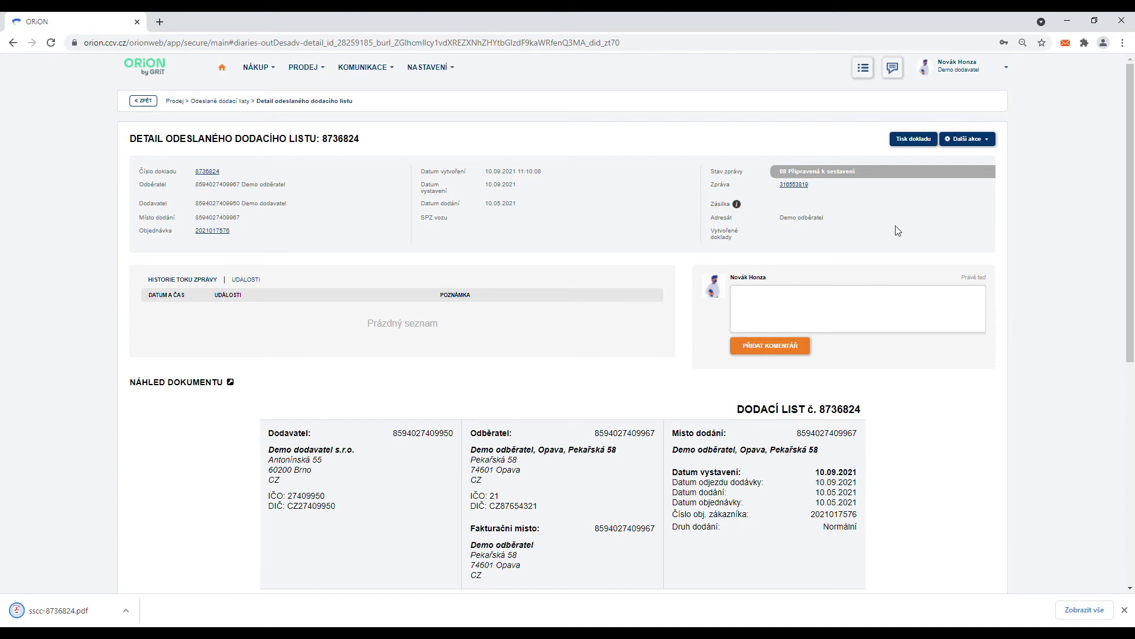
{"action": "left_click", "coordinate": [52, 615]}
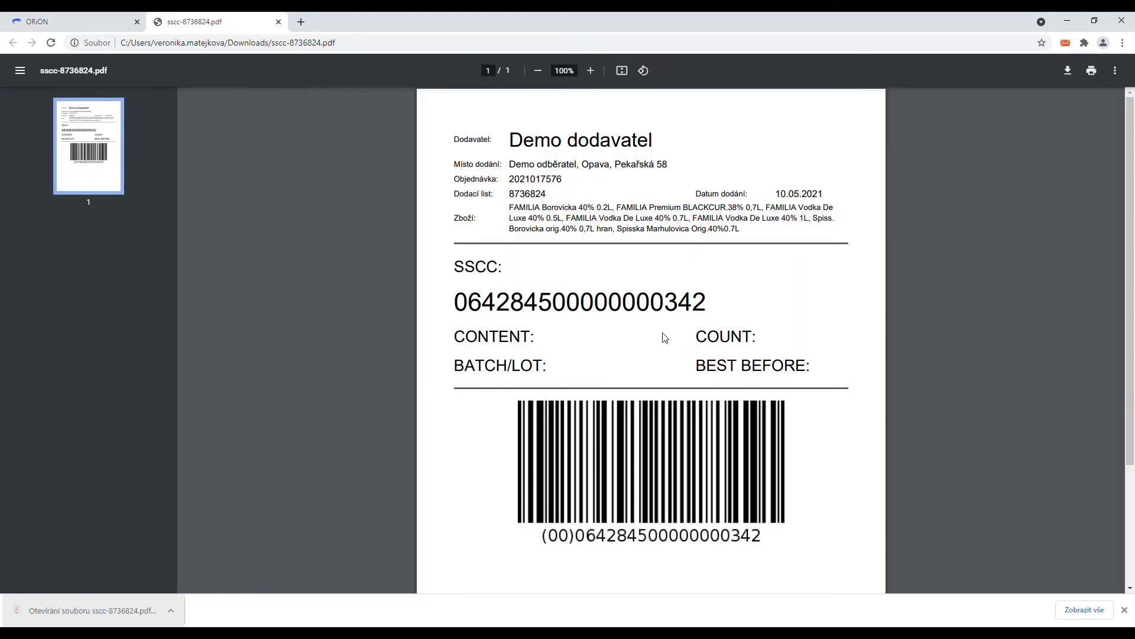
Step: In the pallet delivery note form, add 2 pallets and move the FAMILIA Borovicka 40% 0.2L goods to pallet 2
{"action": "key", "text": "ctrl+shift+Tab"}
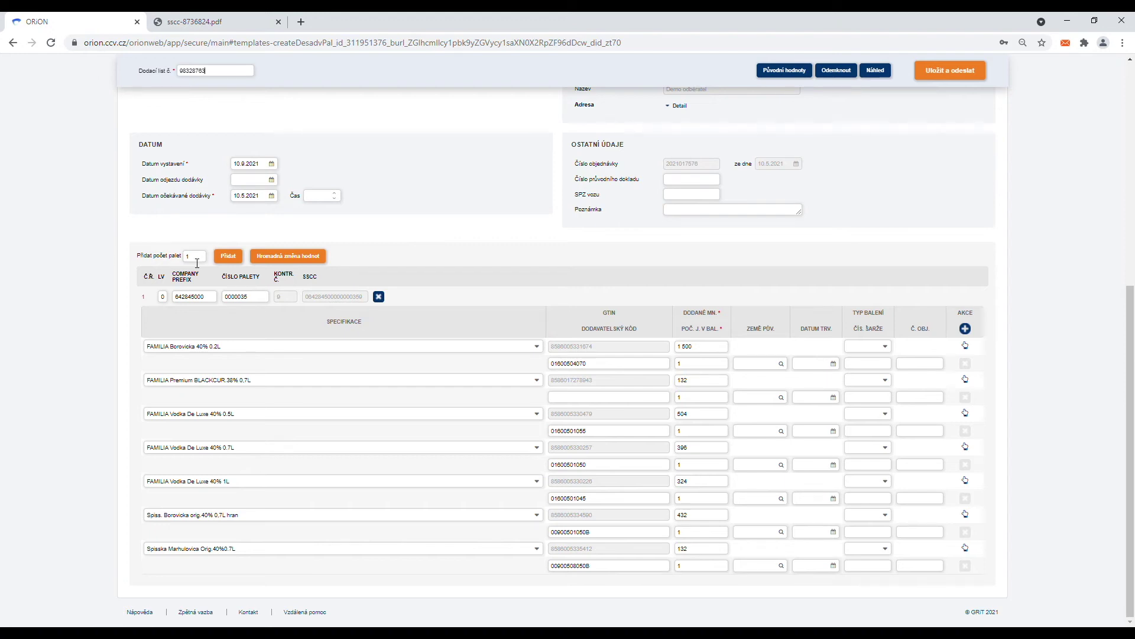
{"action": "key", "text": "BackSpace"}
{"action": "type", "text": "2"}
{"action": "left_click", "coordinate": [237, 255]}
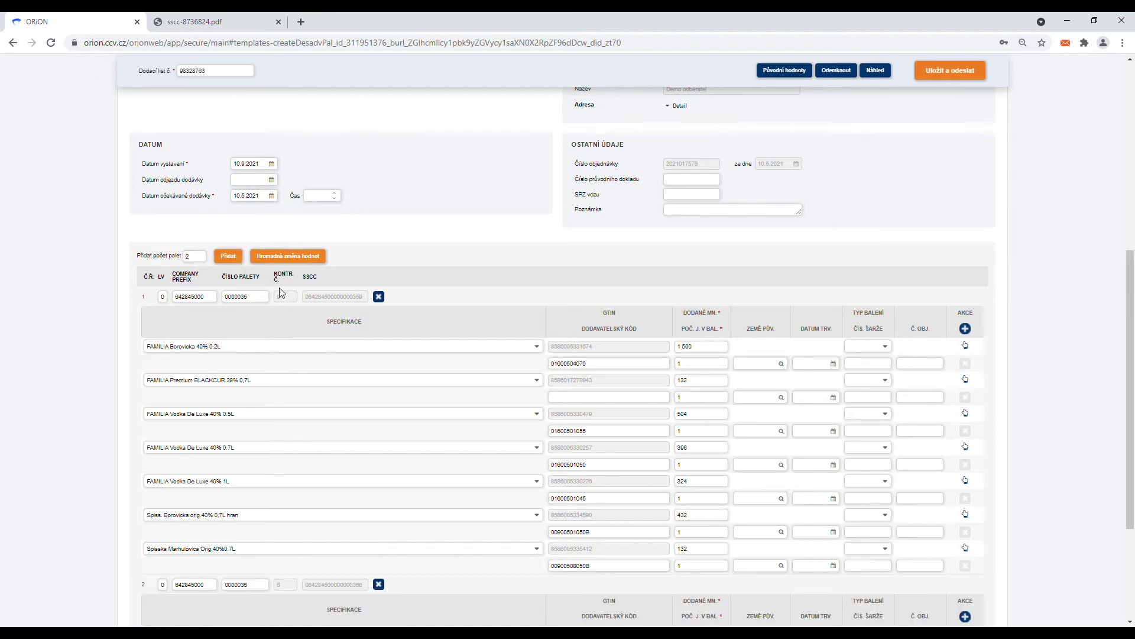
{"action": "scroll", "coordinate": [281, 293], "scroll_direction": "down", "scroll_amount": 3}
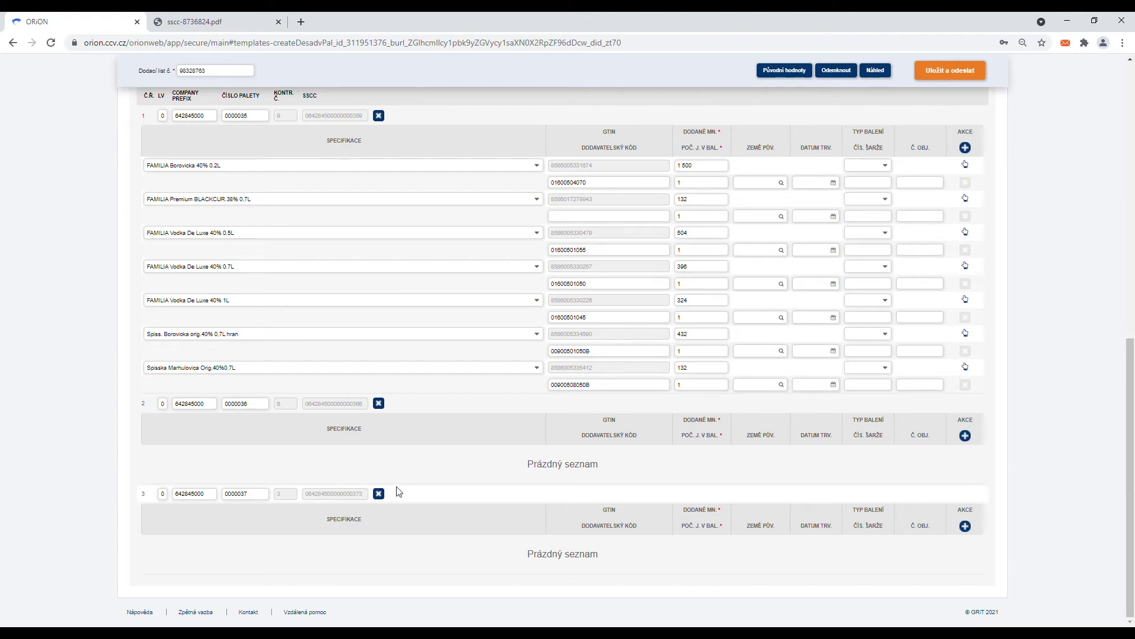
{"action": "left_click_drag", "start_coordinate": [794, 172], "coordinate": [760, 471]}
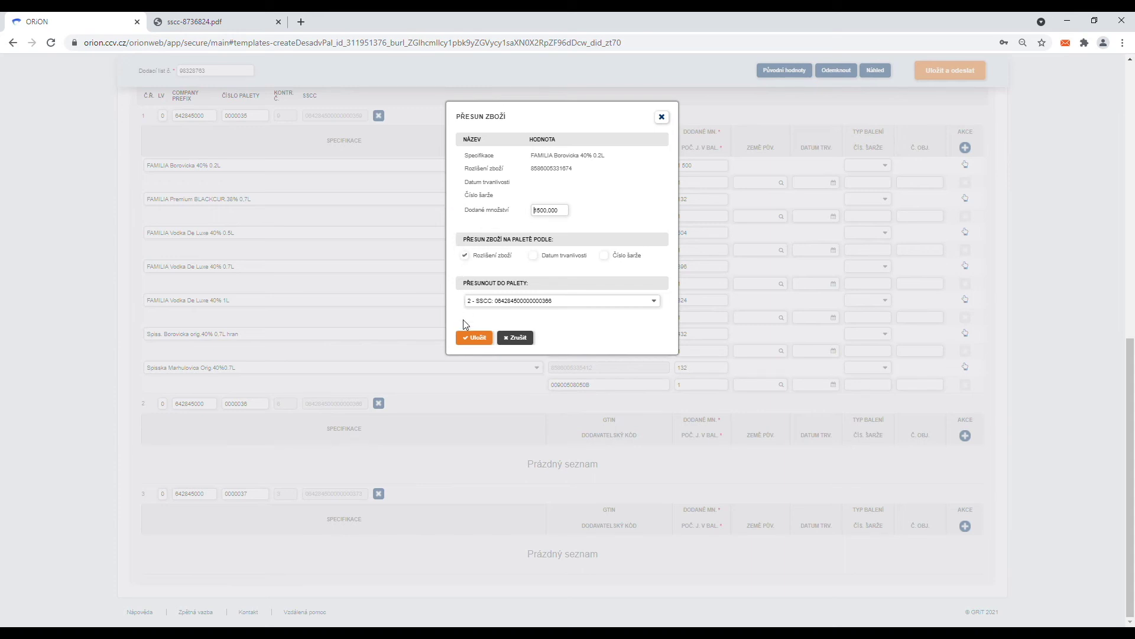
{"action": "left_click", "coordinate": [468, 338]}
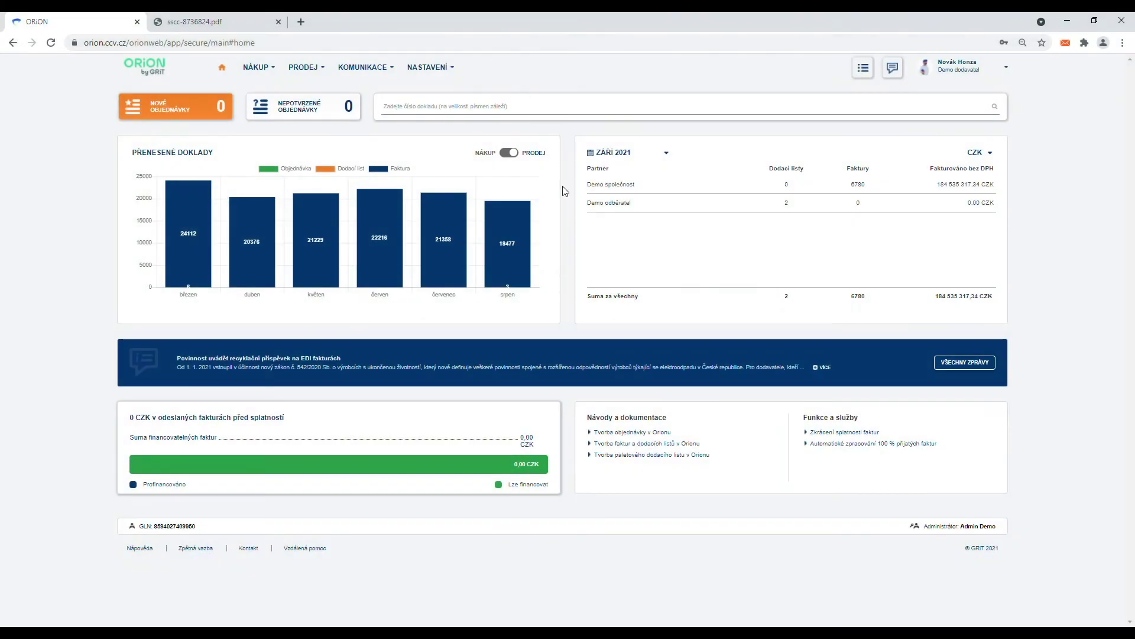
Step: Open sent delivery note 8736824 from the sales delivery notes and start creating an invoice (Vytvořit fakturu) from it
{"action": "left_click", "coordinate": [297, 69]}
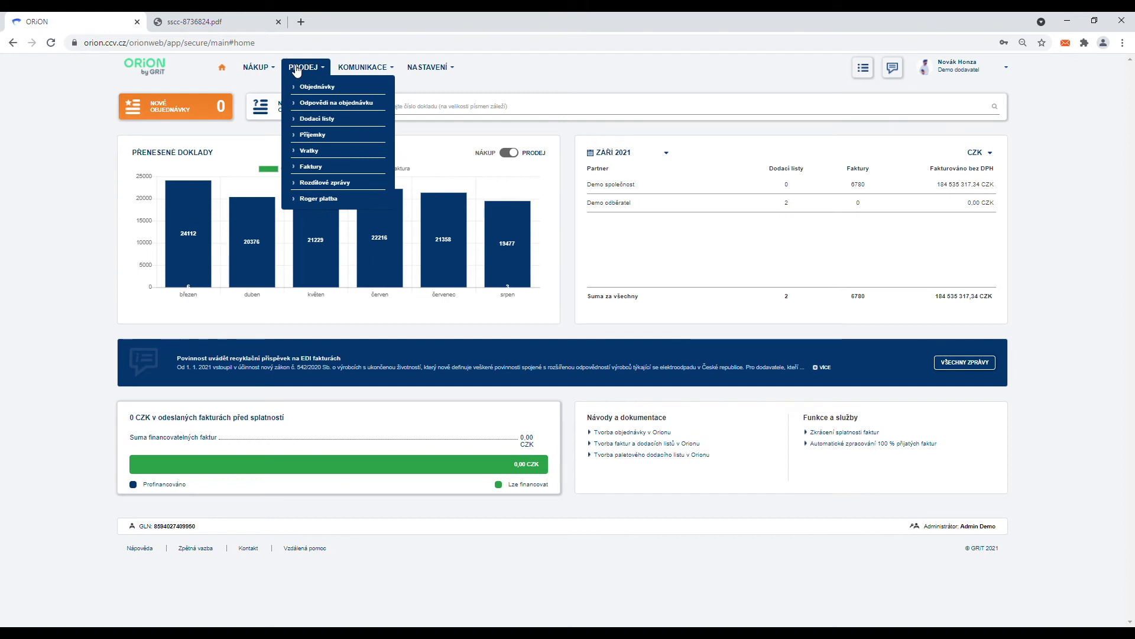
{"action": "left_click", "coordinate": [316, 121]}
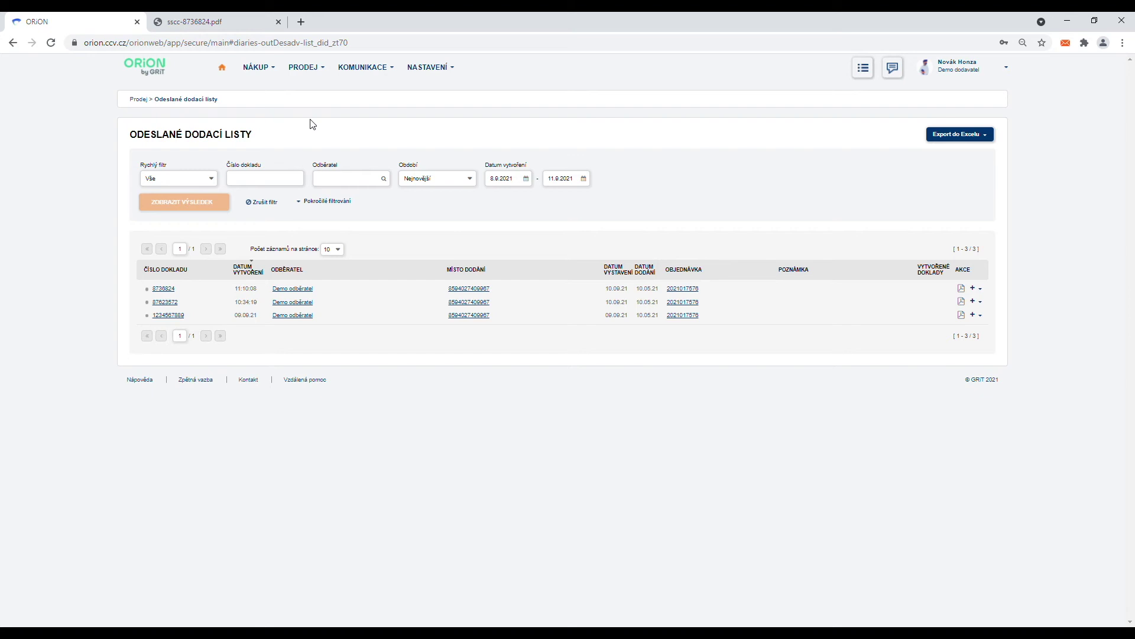
{"action": "left_click", "coordinate": [982, 291]}
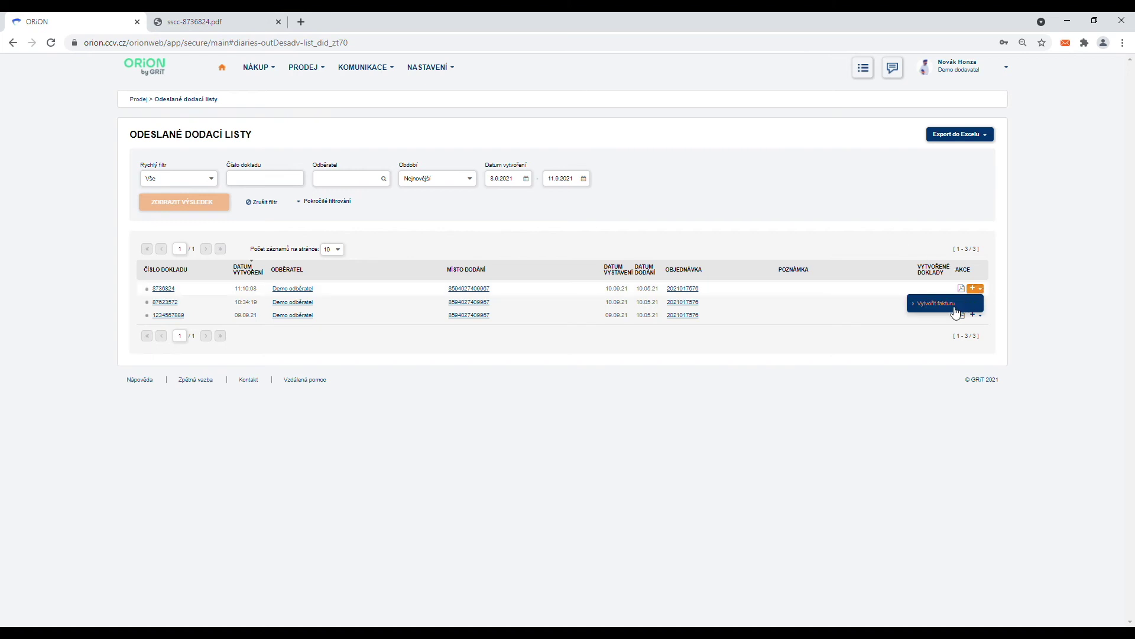
{"action": "left_click", "coordinate": [950, 250]}
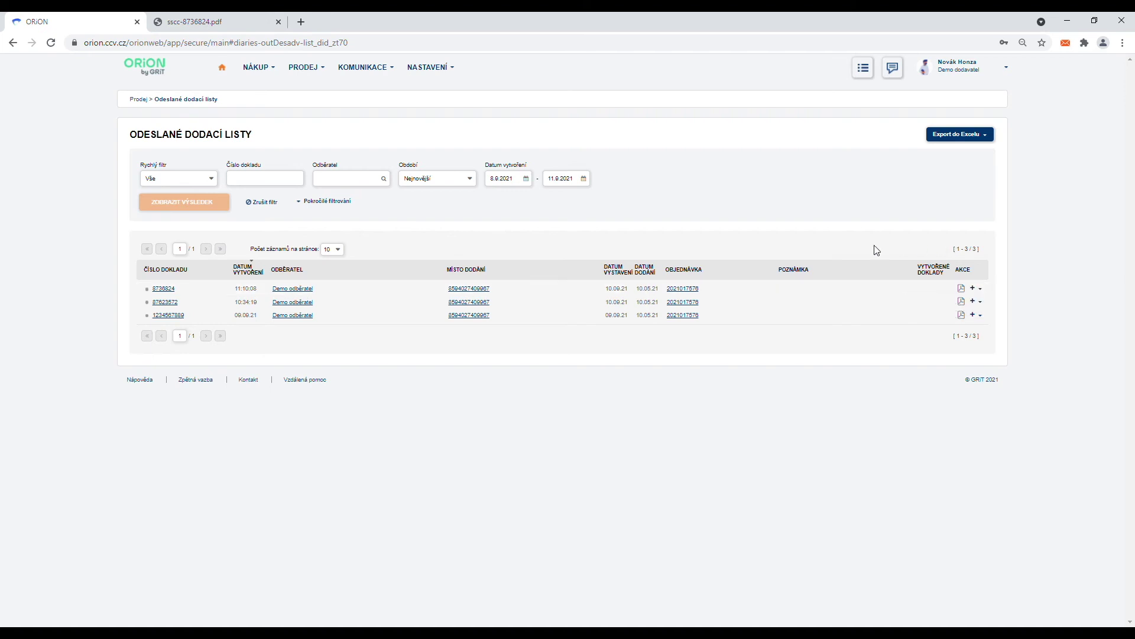
{"action": "left_click", "coordinate": [164, 289]}
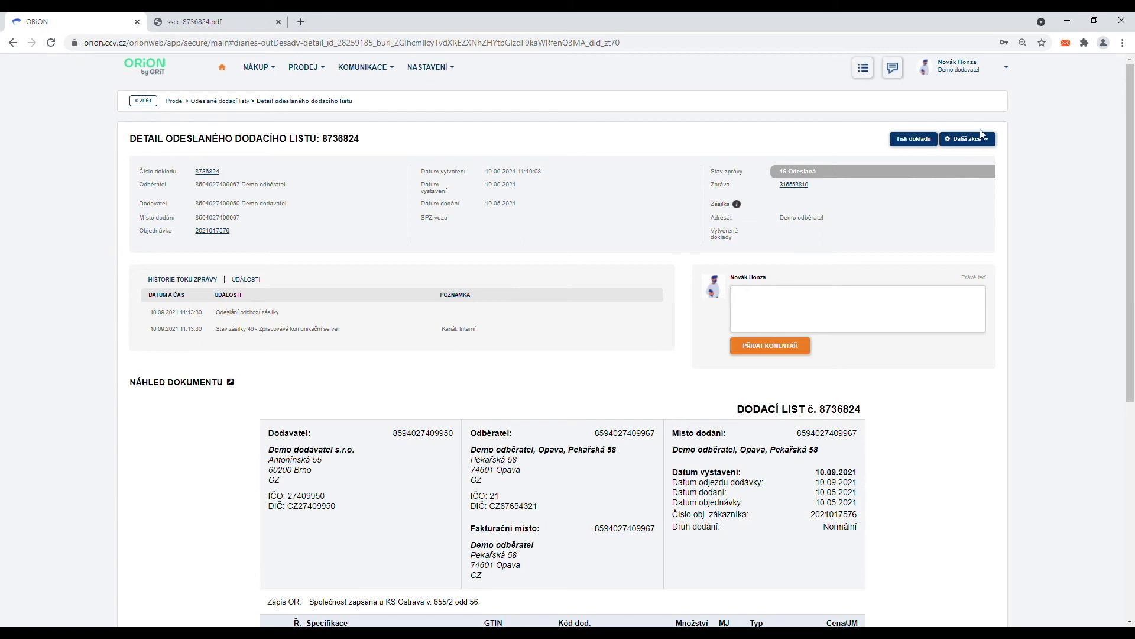
{"action": "left_click", "coordinate": [977, 144]}
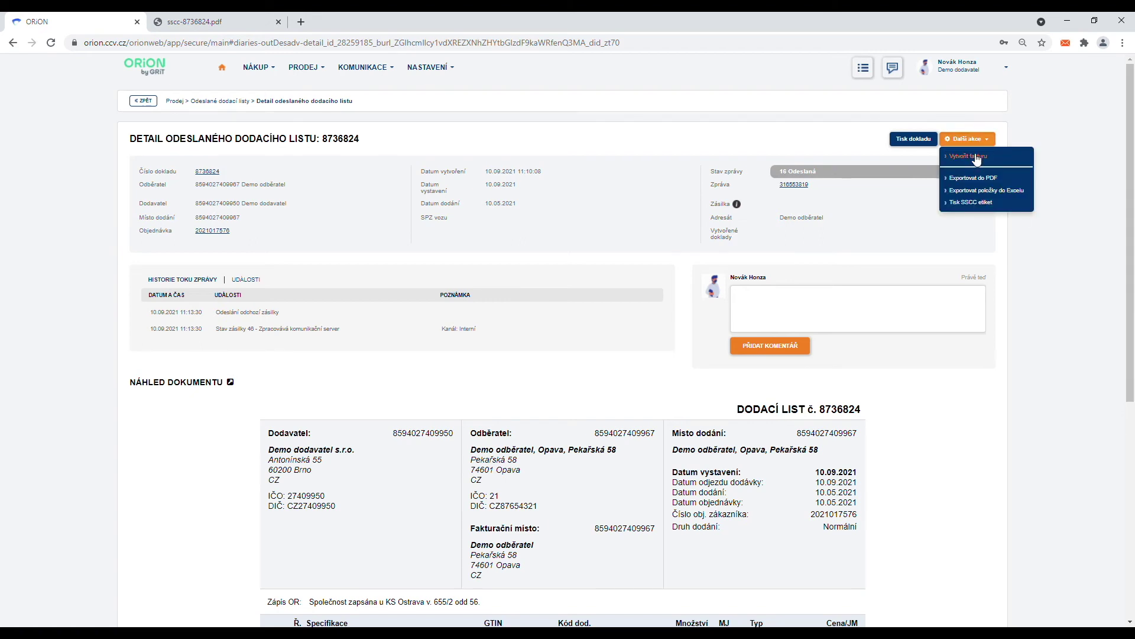
{"action": "left_click", "coordinate": [977, 157]}
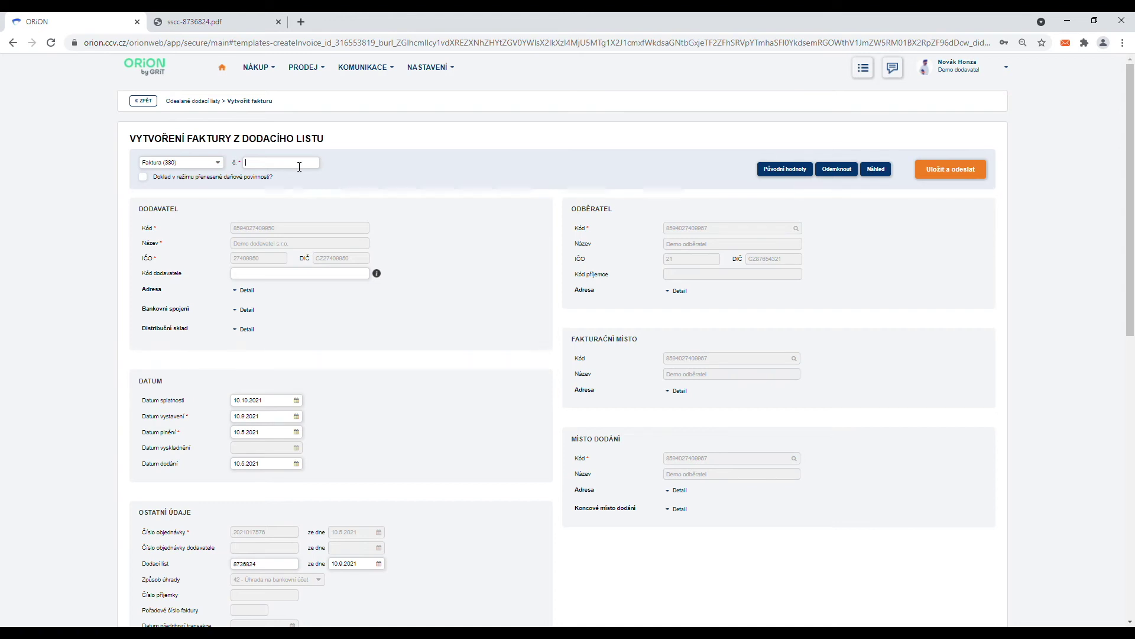
Step: Enter invoice number 32876827 and apply a bulk value change (Hromadná změna hodnot) to the item type of all rows
{"action": "type", "text": "32876827"}
{"action": "scroll", "coordinate": [285, 473], "scroll_direction": "down", "scroll_amount": 8}
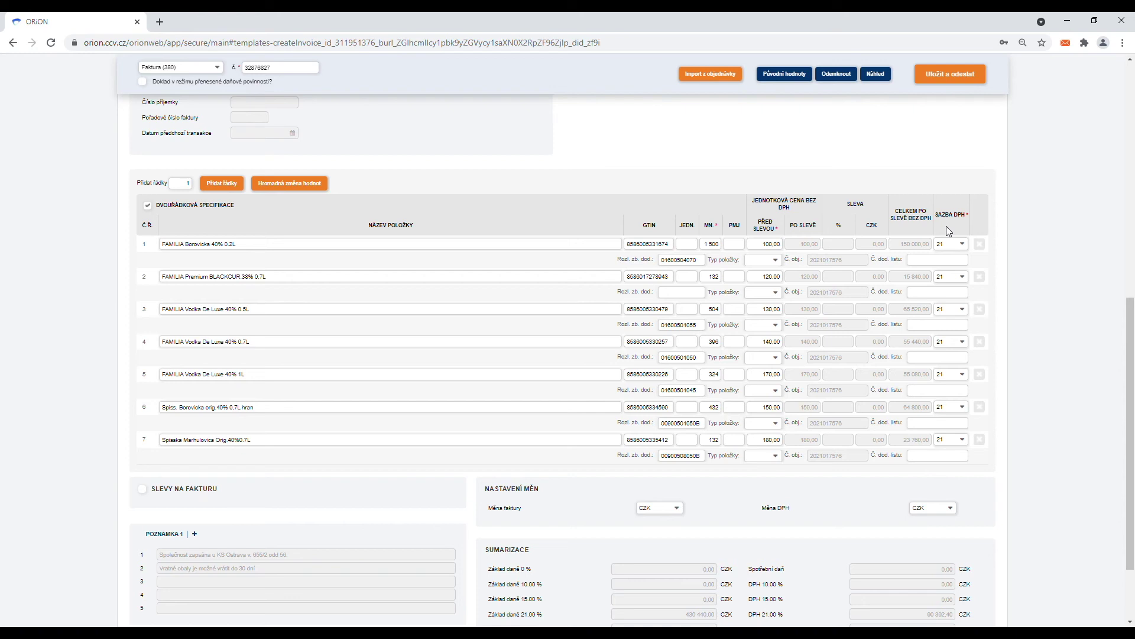
{"action": "left_click", "coordinate": [295, 182]}
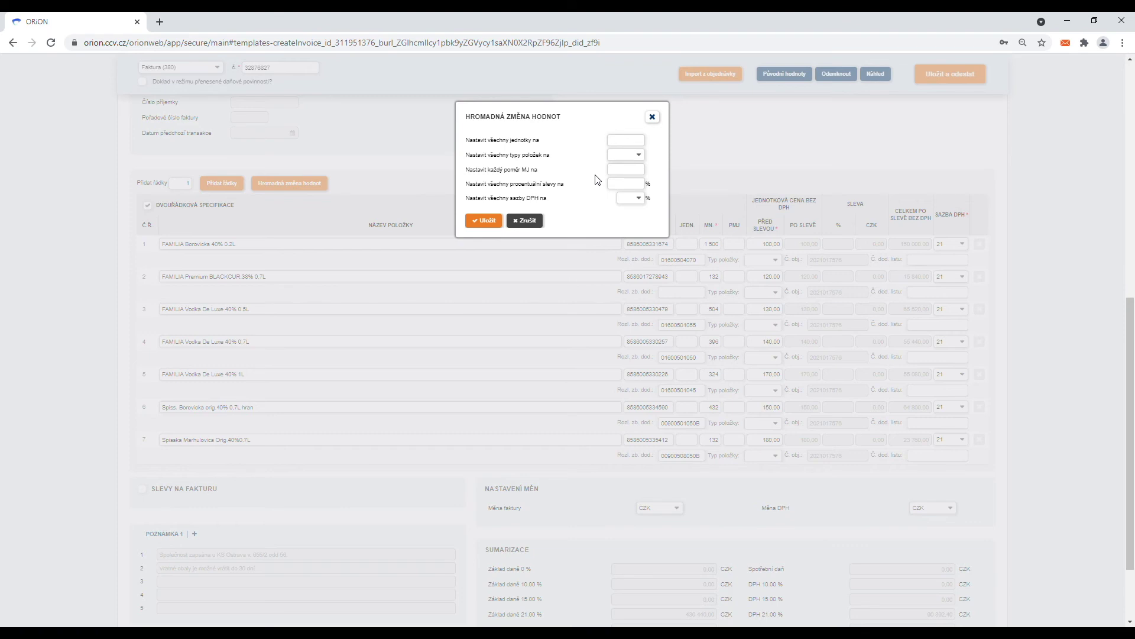
{"action": "left_click", "coordinate": [634, 156]}
{"action": "left_click", "coordinate": [634, 176]}
{"action": "left_click", "coordinate": [488, 222]}
Step: Check the invoice's summary and total payable field (Celkem k úhradě), and review the document preview from items to totals
{"action": "scroll", "coordinate": [1034, 239], "scroll_direction": "down", "scroll_amount": 2}
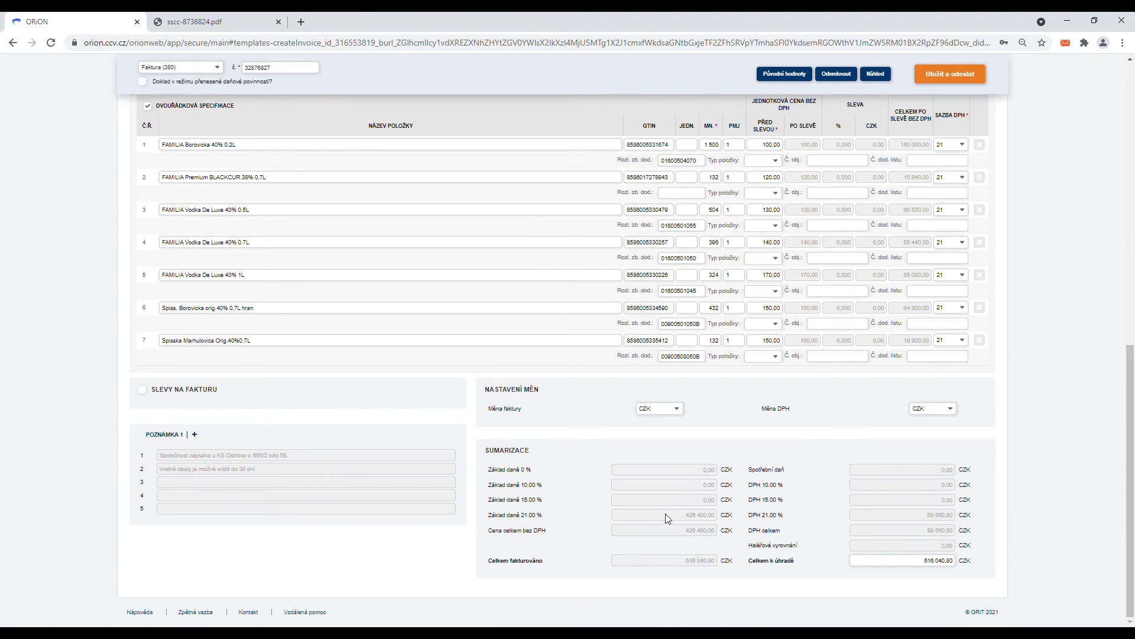
{"action": "left_click_drag", "start_coordinate": [894, 561], "coordinate": [977, 560]}
{"action": "left_click", "coordinate": [982, 563]}
{"action": "left_click", "coordinate": [957, 83]}
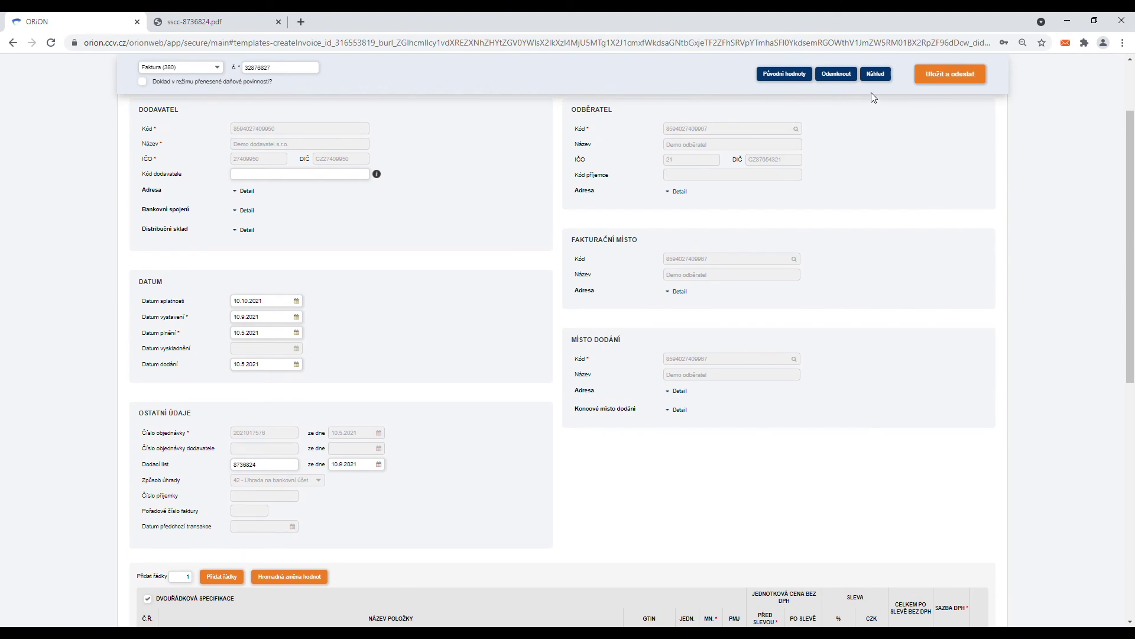
{"action": "left_click", "coordinate": [879, 73]}
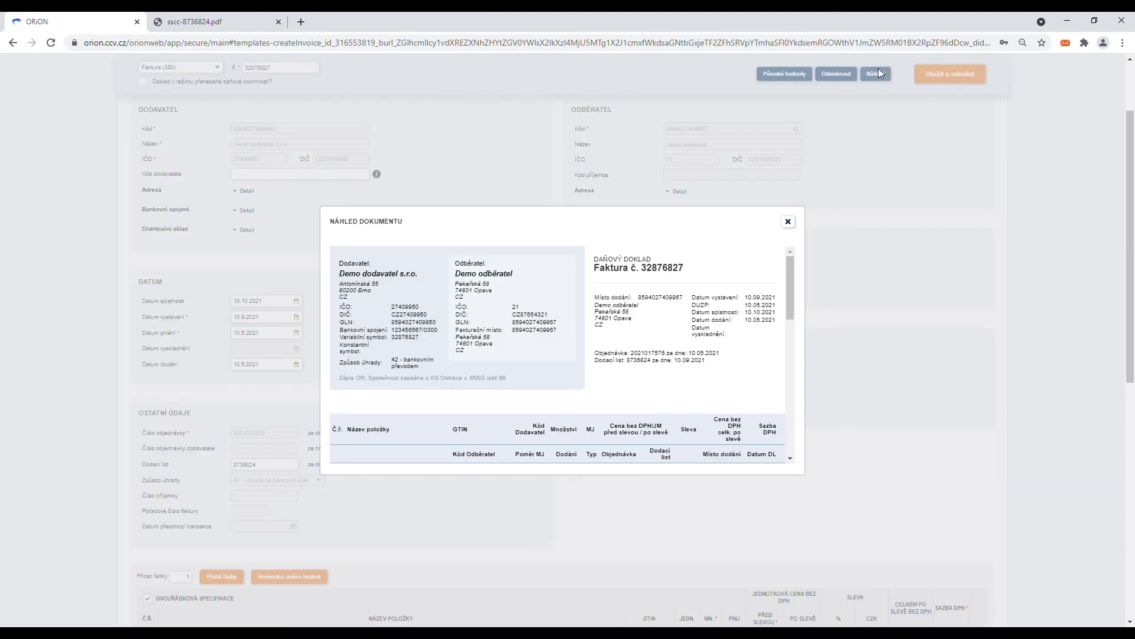
{"action": "scroll", "coordinate": [661, 317], "scroll_direction": "down", "scroll_amount": 10}
{"action": "scroll", "coordinate": [661, 315], "scroll_direction": "up", "scroll_amount": 10}
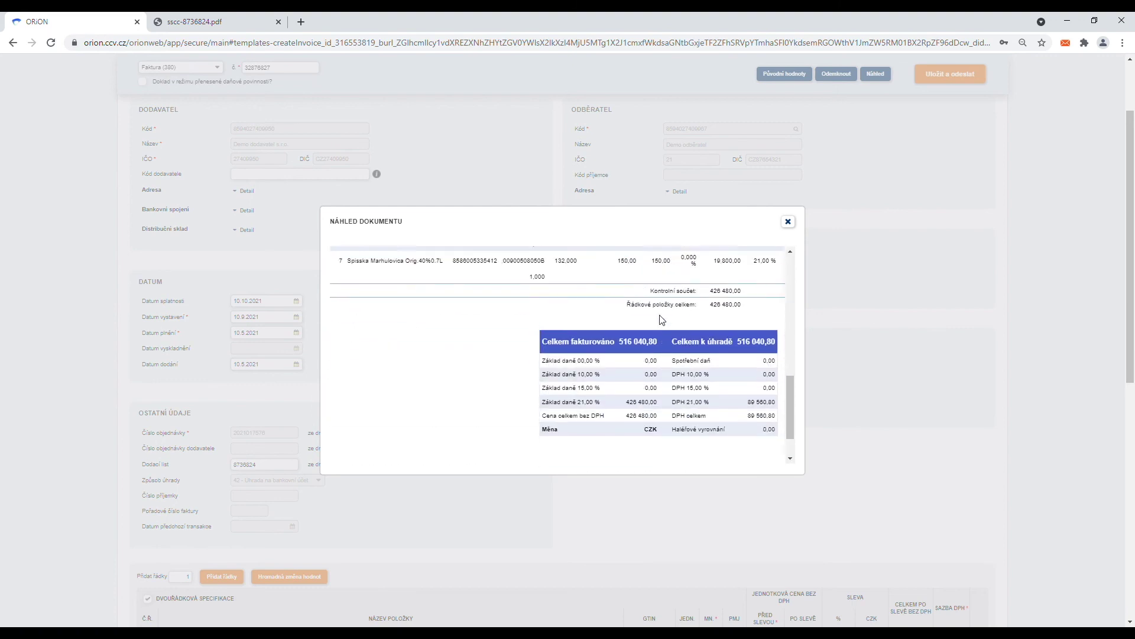
{"action": "left_click", "coordinate": [787, 222]}
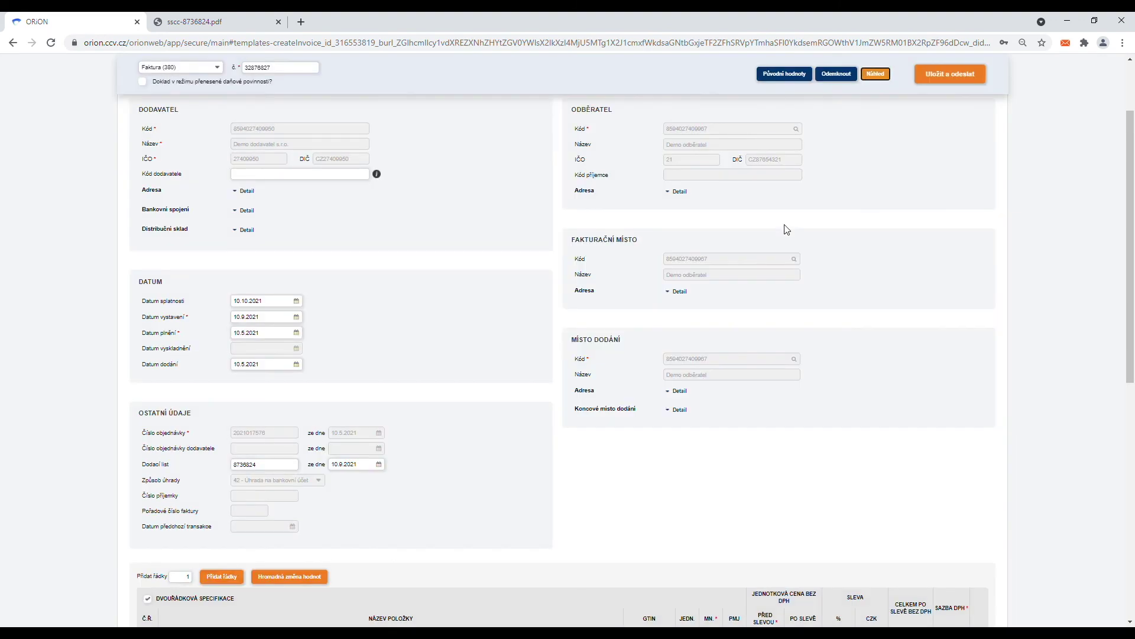
Step: Try to preview the invoice with its number cleared, and set the invoice number to 87326873 and preview it again
{"action": "scroll", "coordinate": [787, 229], "scroll_direction": "up", "scroll_amount": 2}
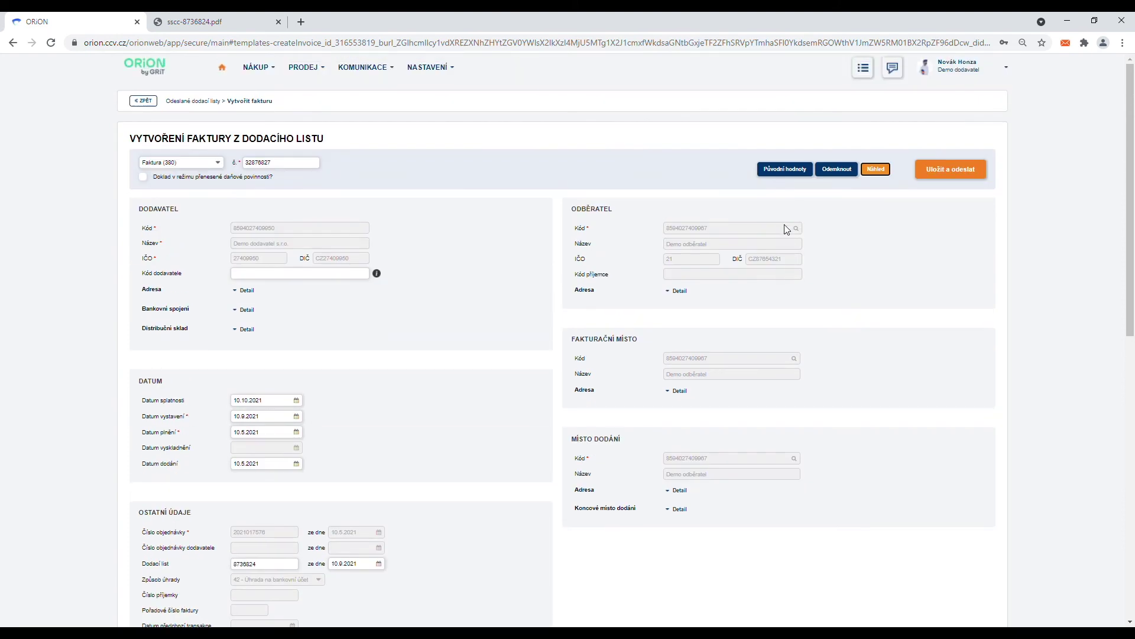
{"action": "left_click_drag", "start_coordinate": [313, 166], "coordinate": [232, 170]}
{"action": "key", "text": "BackSpace"}
{"action": "left_click", "coordinate": [874, 170]}
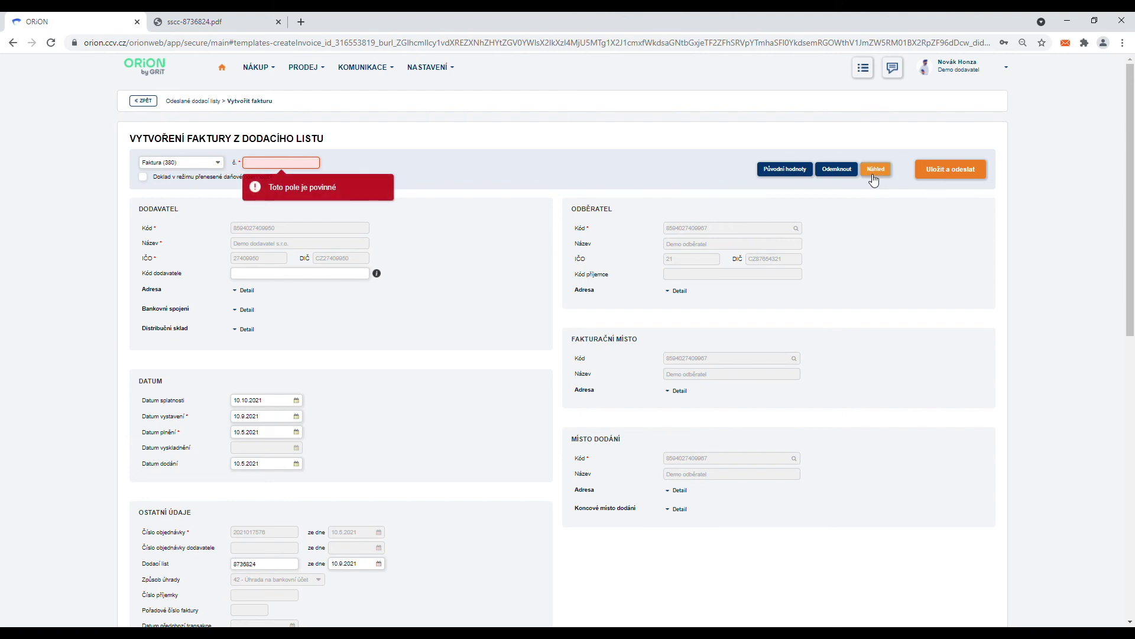
{"action": "type", "text": "87326873"}
{"action": "left_click", "coordinate": [875, 170]}
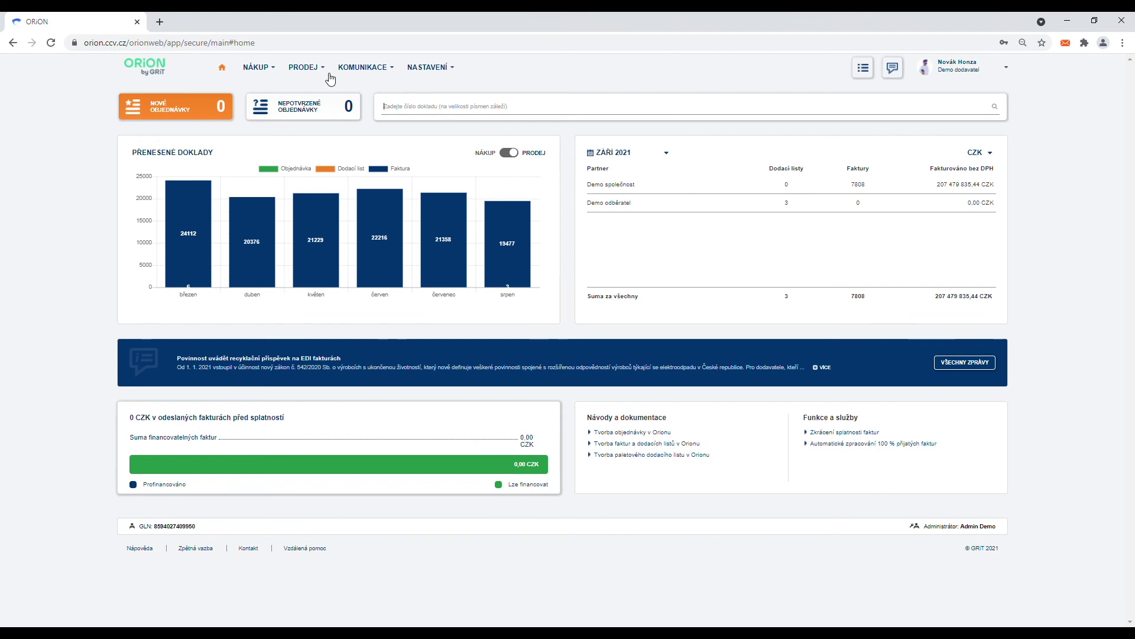
Step: Open the sent sales invoices (Odeslané faktury) and recreate the Albert Česká republika invoice with Znovu vytvořit fakturu
{"action": "left_click", "coordinate": [308, 68]}
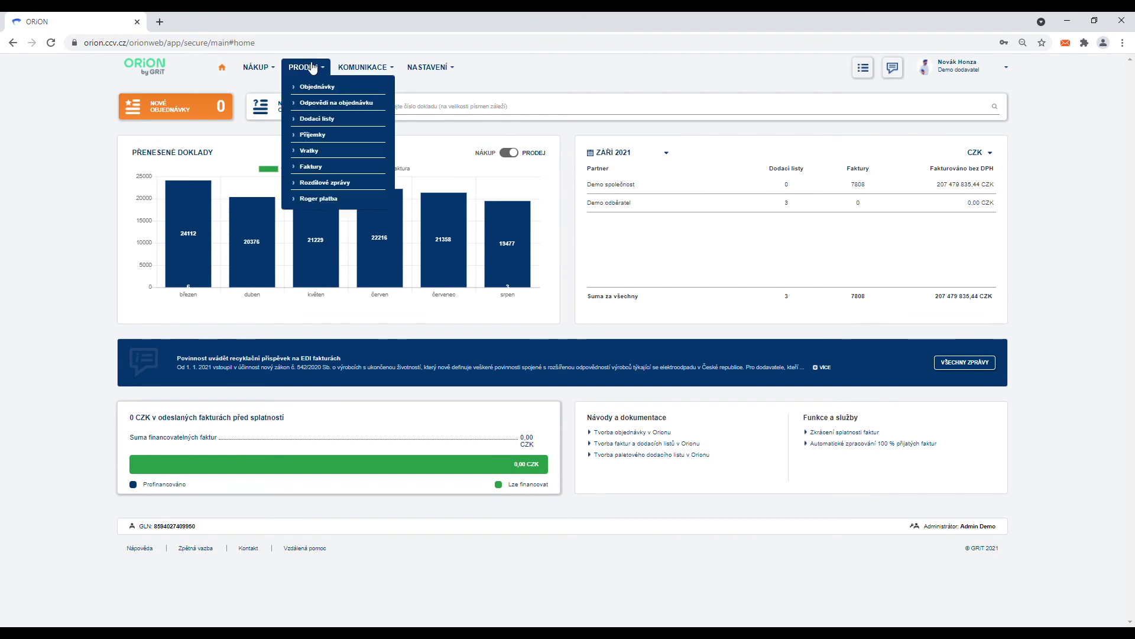
{"action": "left_click", "coordinate": [312, 168]}
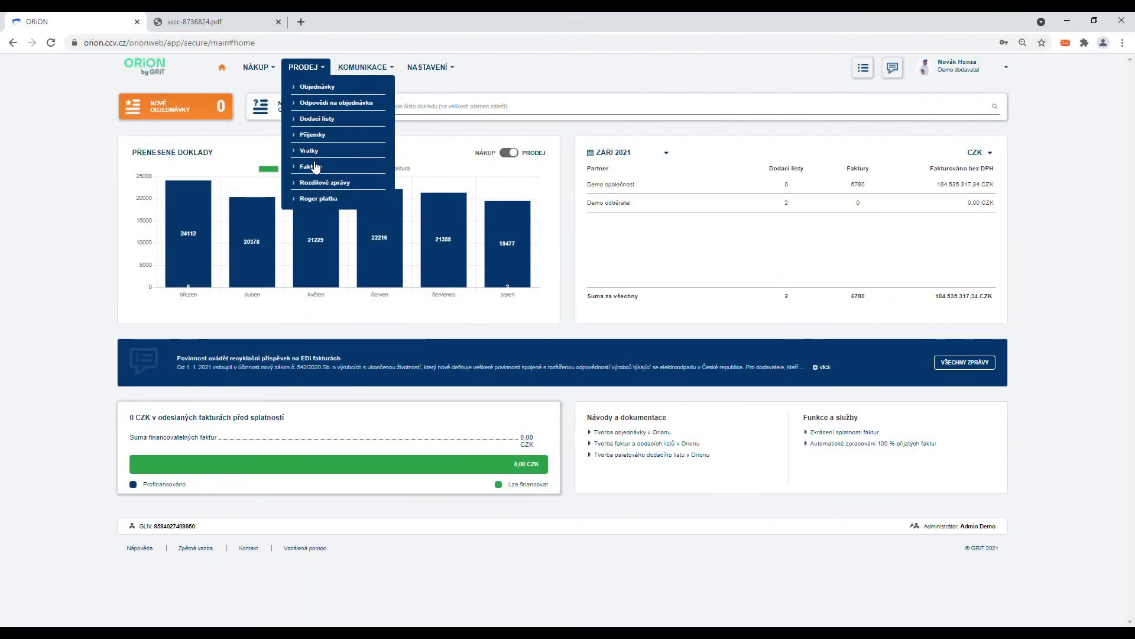
{"action": "left_click", "coordinate": [312, 167]}
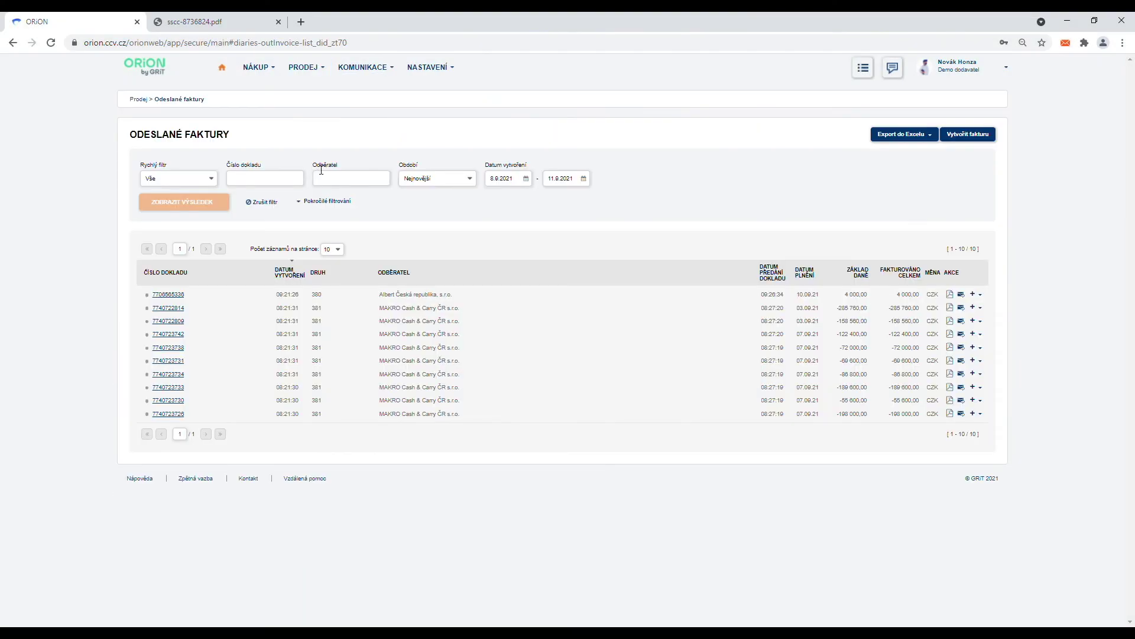
{"action": "left_click", "coordinate": [980, 295]}
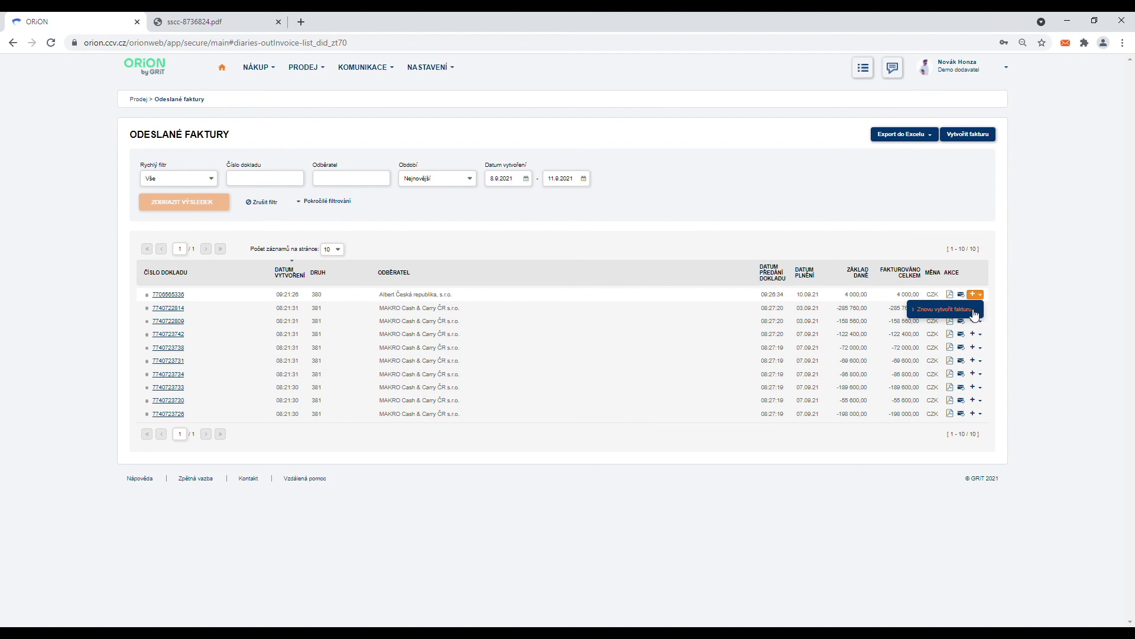
{"action": "left_click", "coordinate": [974, 311]}
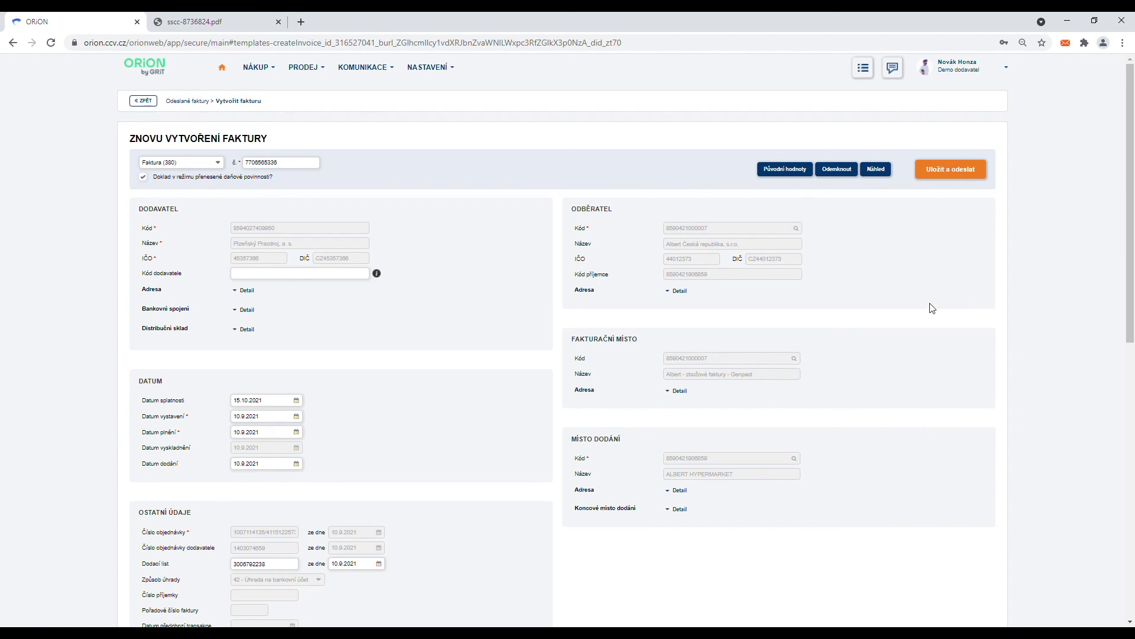
Step: Change the document type to credit note, Dobropis (381), and set its number to 8736287
{"action": "left_click", "coordinate": [216, 169]}
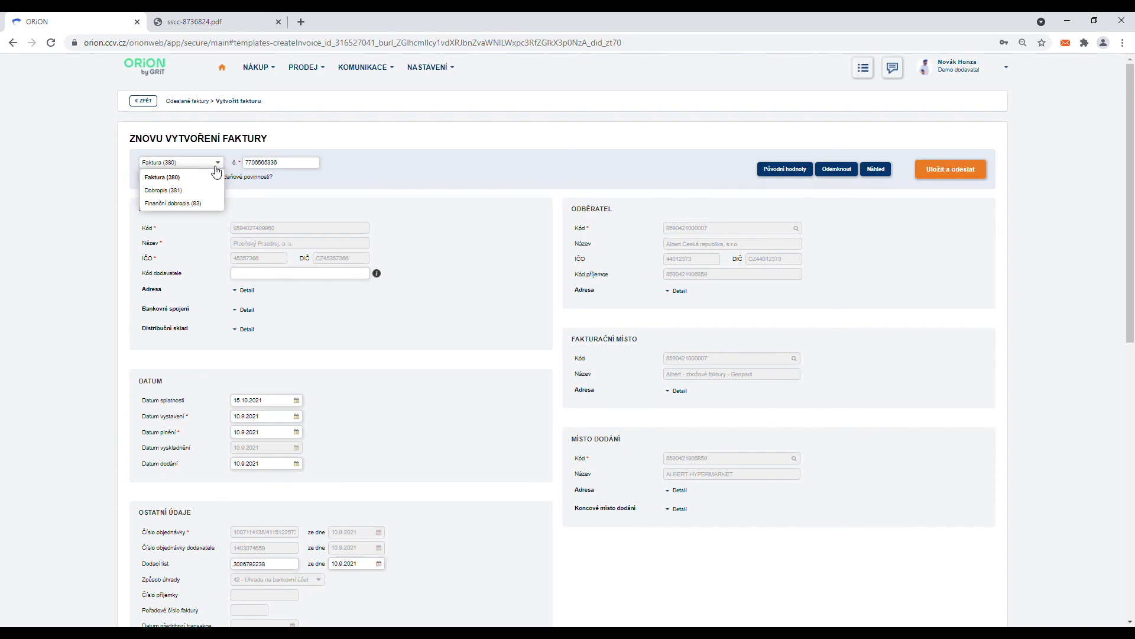
{"action": "left_click", "coordinate": [182, 192]}
{"action": "left_click", "coordinate": [265, 161]}
{"action": "type", "text": "8736287"}
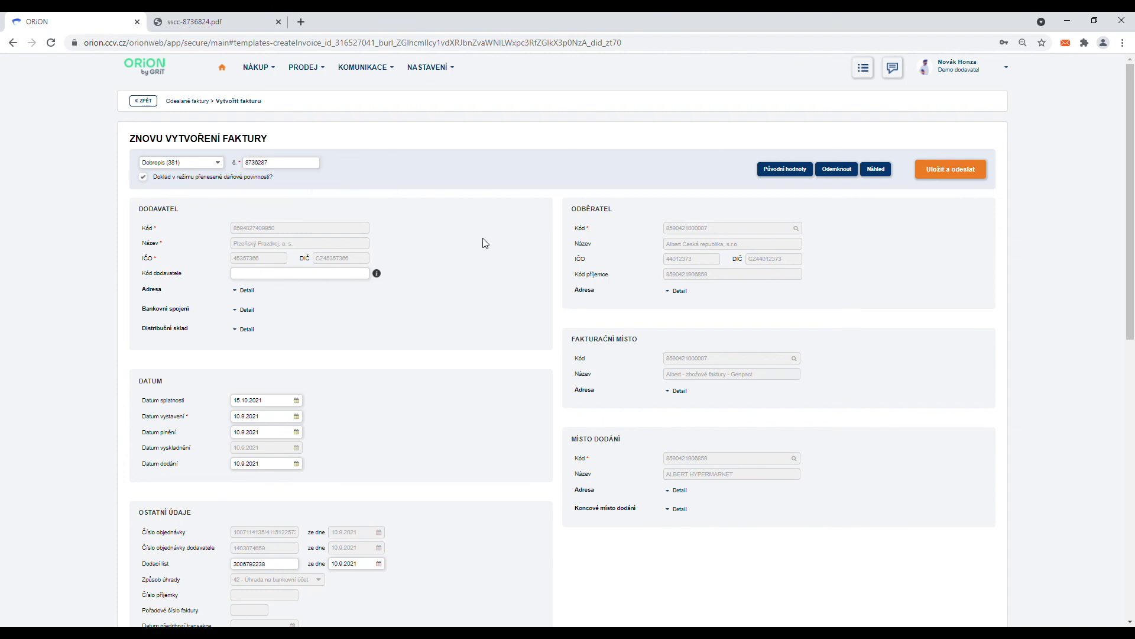
Step: Set the quantity of item PŘEPRAVKA PRAZDROJ 20/0,5L to -25 and check the total payable field (Celkem k úhradě)
{"action": "scroll", "coordinate": [485, 254], "scroll_direction": "down", "scroll_amount": 7}
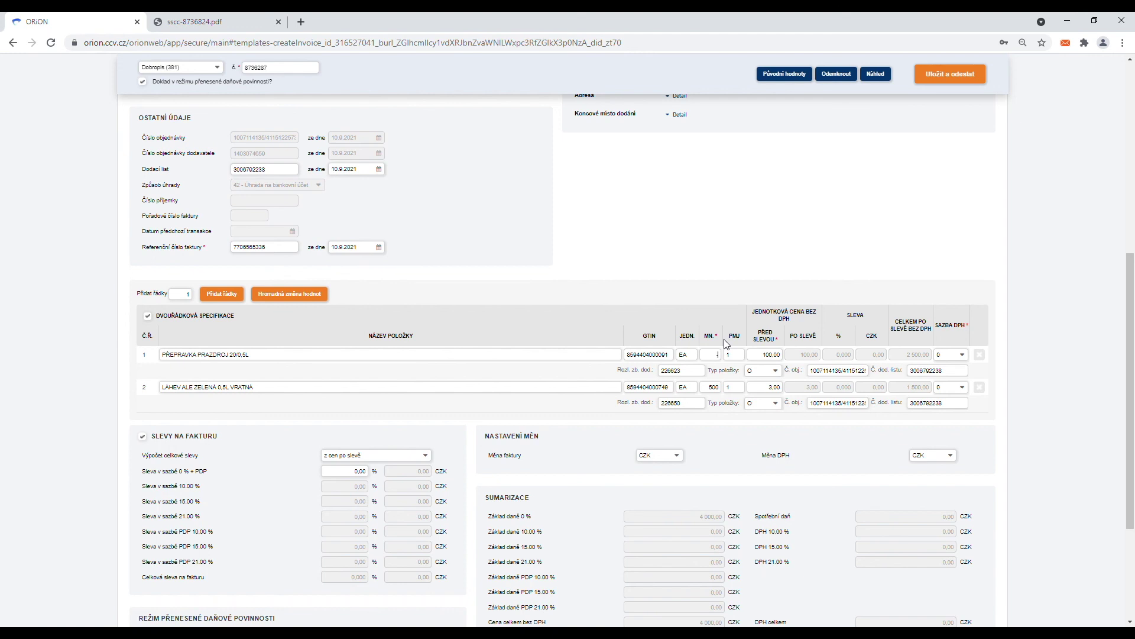
{"action": "type", "text": "-25"}
{"action": "left_click", "coordinate": [1044, 465]}
{"action": "scroll", "coordinate": [1044, 465], "scroll_direction": "down", "scroll_amount": 3}
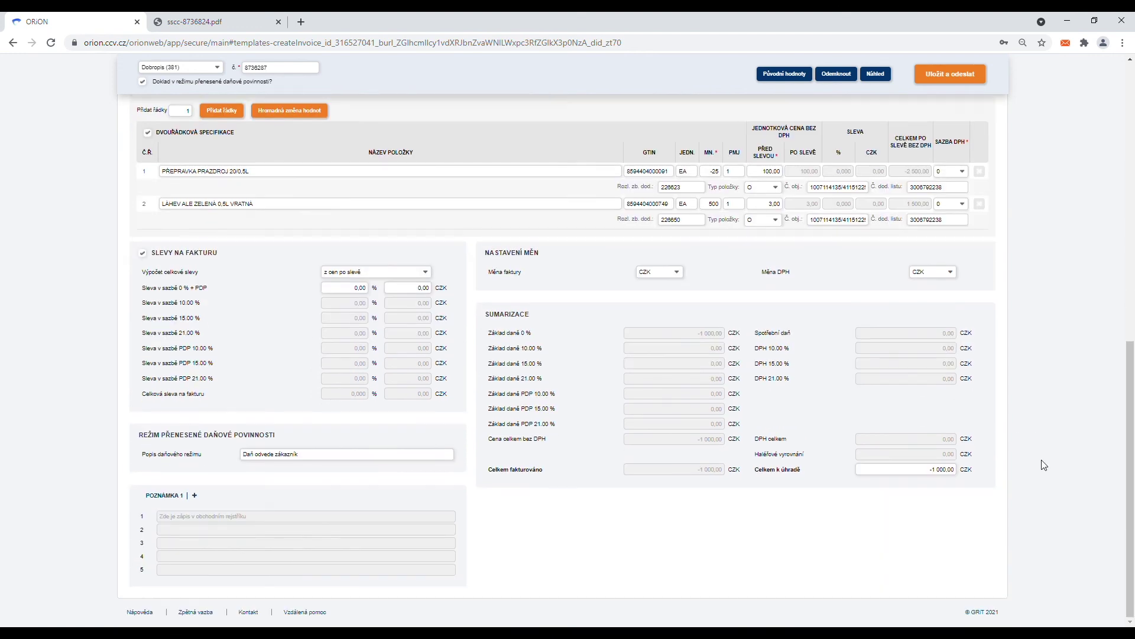
{"action": "double_click", "coordinate": [940, 473]}
{"action": "left_click", "coordinate": [973, 475]}
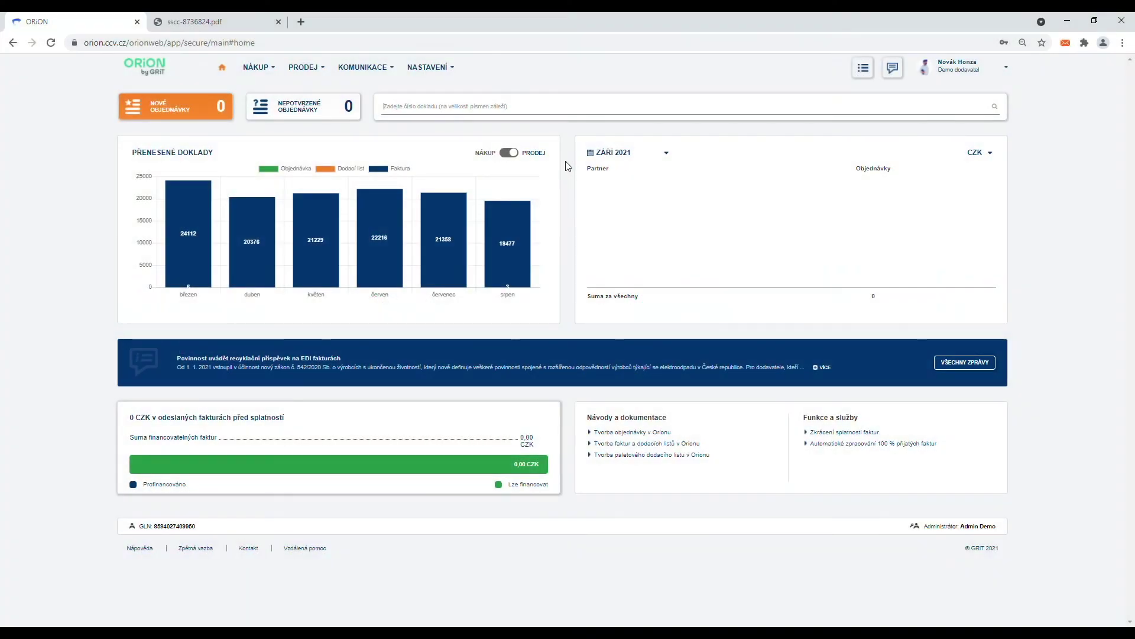
Step: Return to the sent sales invoices, recreate the Albert Česká republika invoice again as Faktura (380), and review its item quantities and summary
{"action": "left_click", "coordinate": [313, 67]}
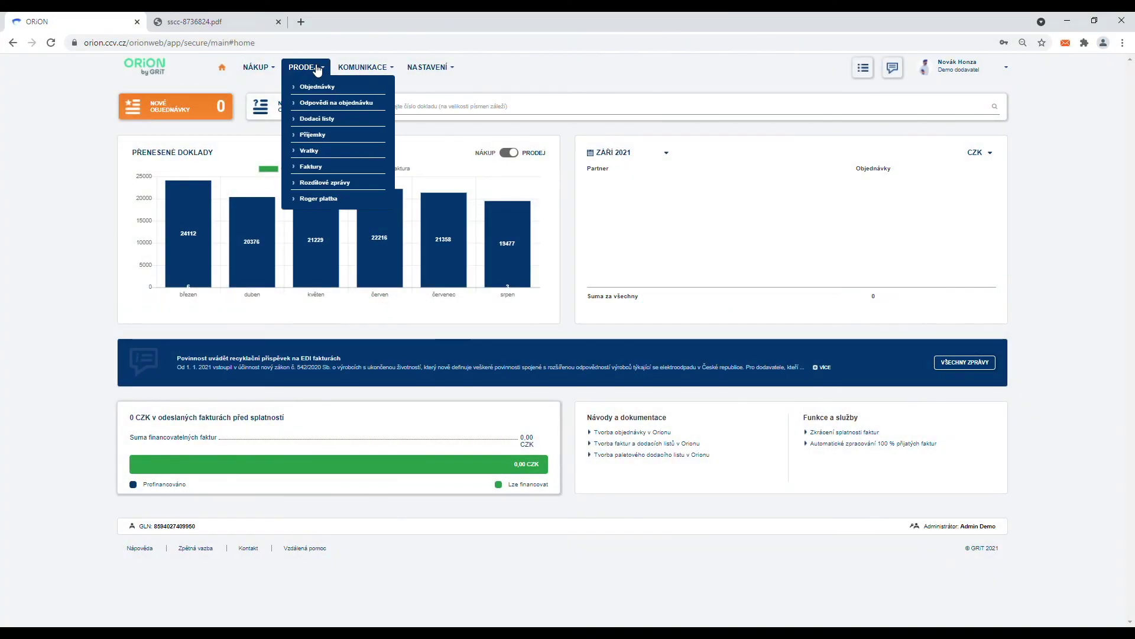
{"action": "left_click", "coordinate": [321, 170]}
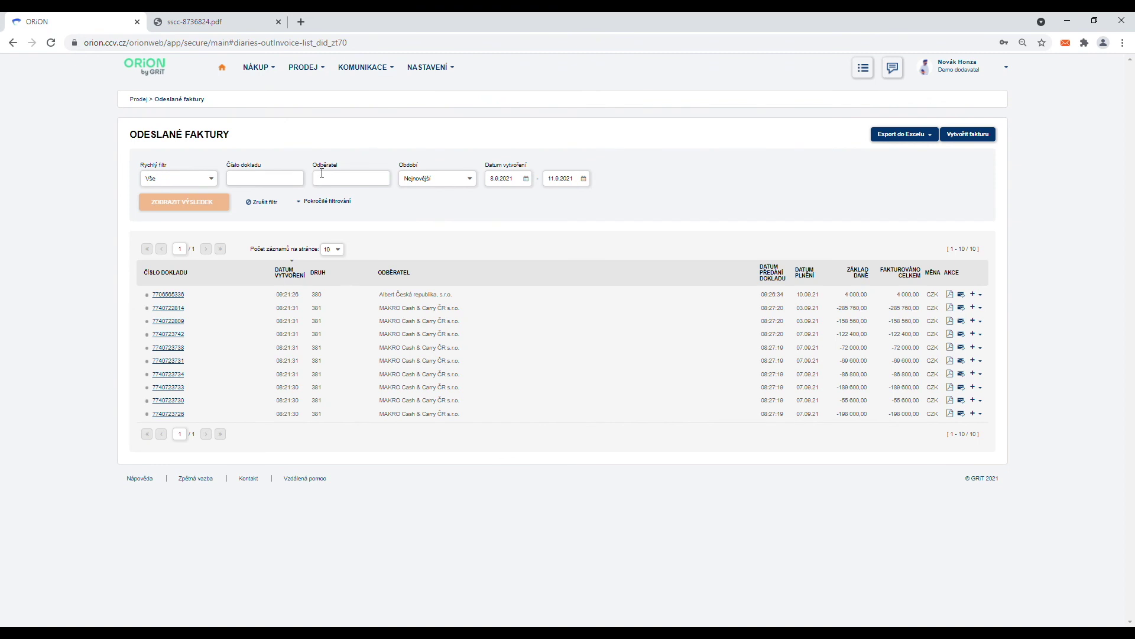
{"action": "left_click", "coordinate": [981, 297]}
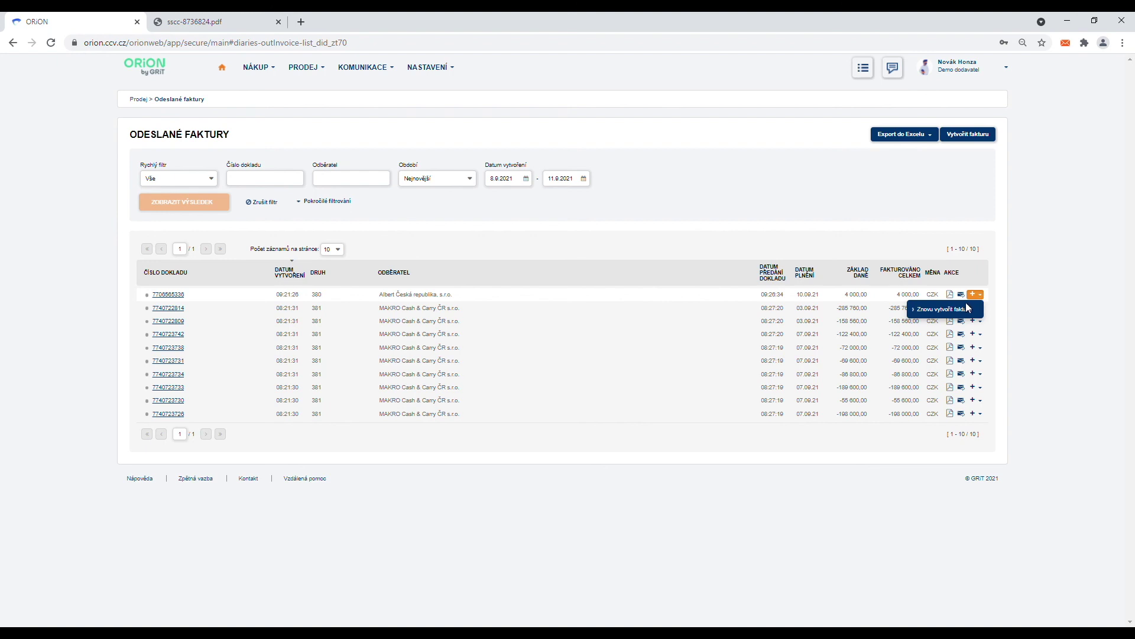
{"action": "left_click", "coordinate": [970, 310]}
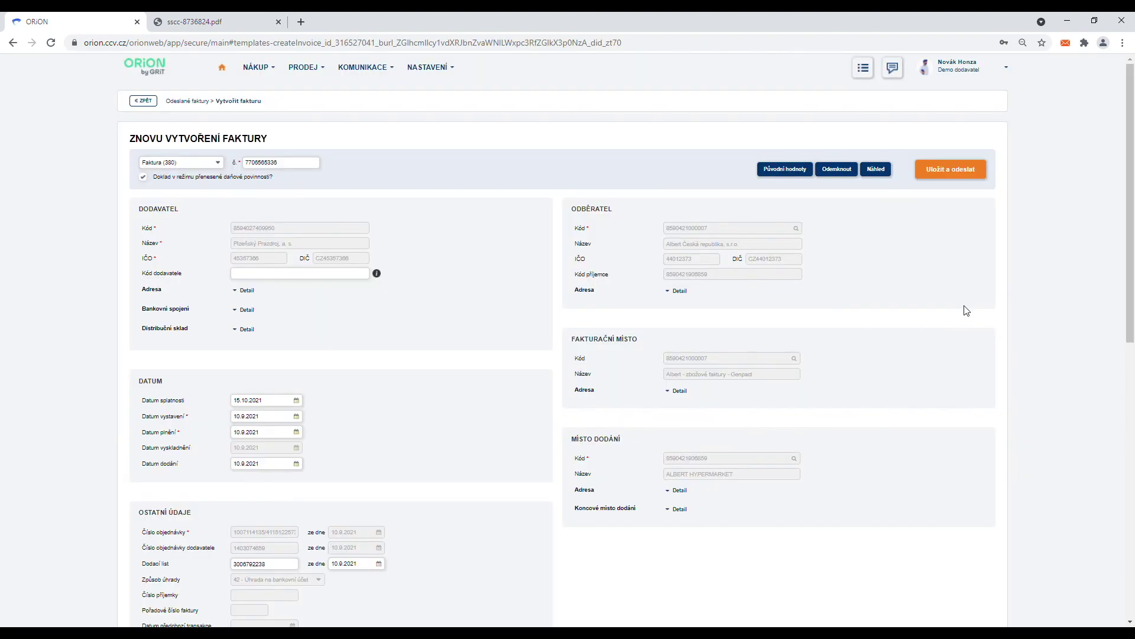
{"action": "scroll", "coordinate": [962, 310], "scroll_direction": "down", "scroll_amount": 8}
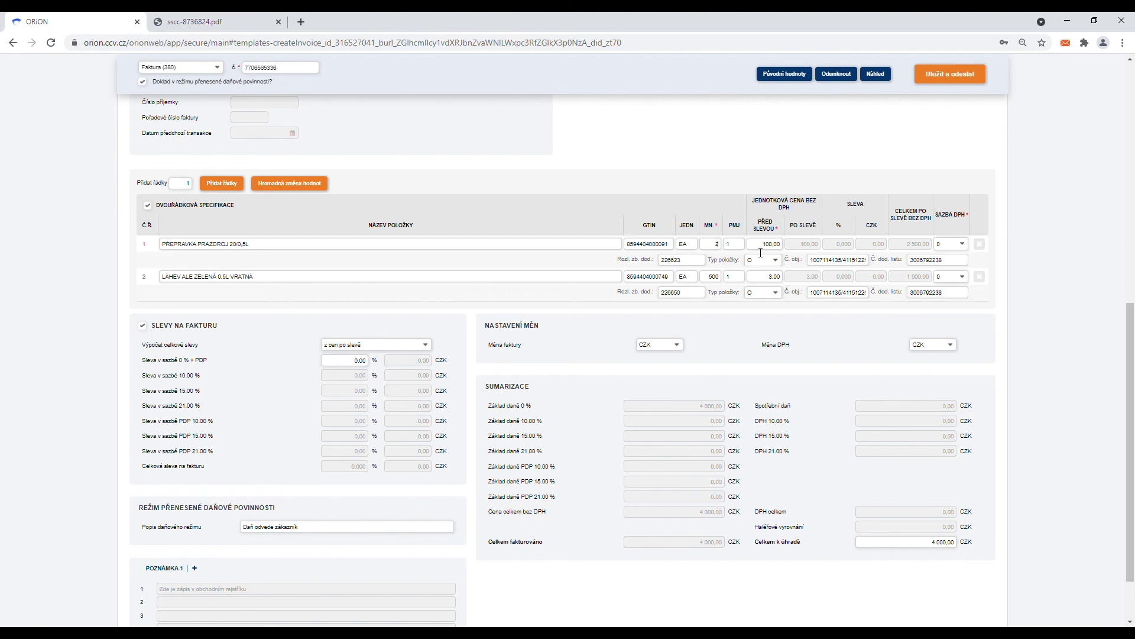
{"action": "scroll", "coordinate": [761, 246], "scroll_direction": "up", "scroll_amount": 10}
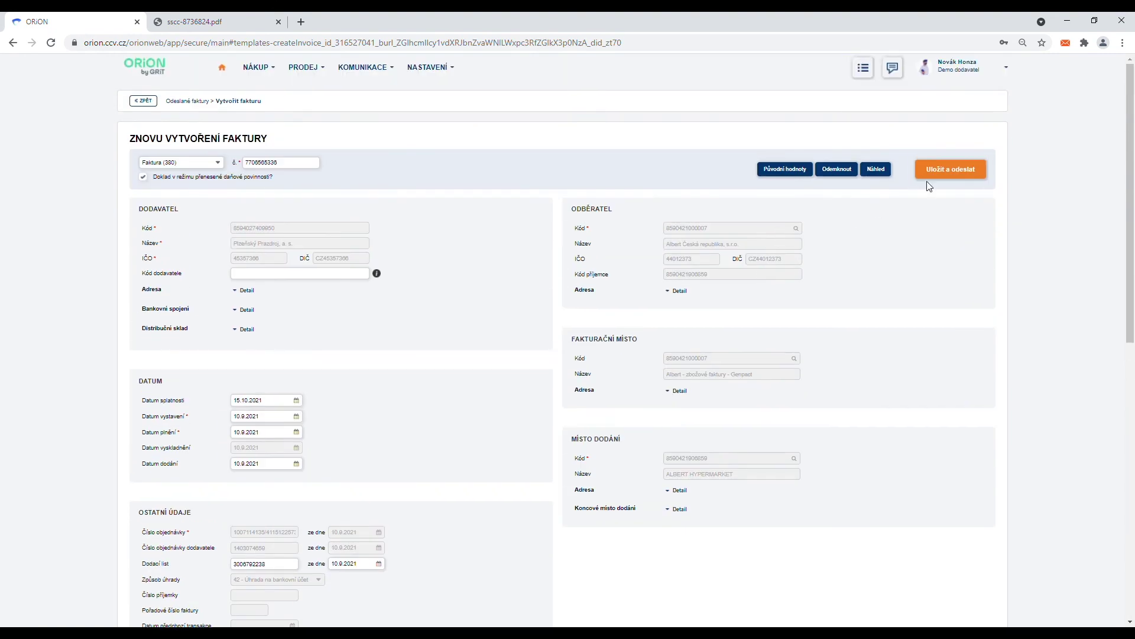